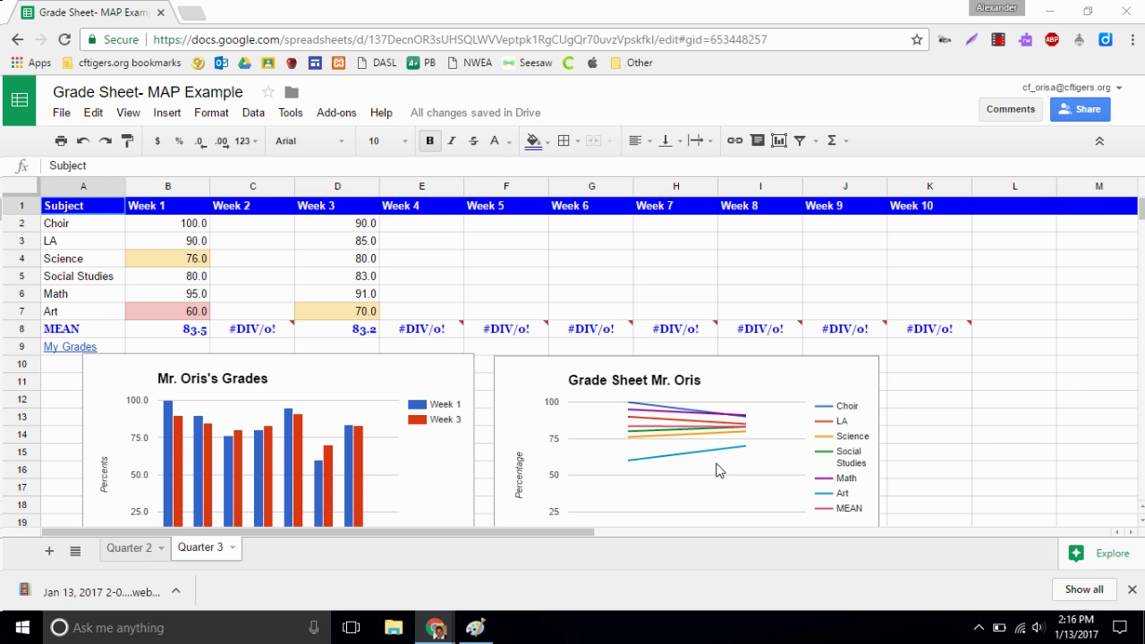
Step: Switch to the student progress image in Paint, marking the FA16 bars with a red "1" and the Reading WI17 bar with a red "2"
click(486, 633)
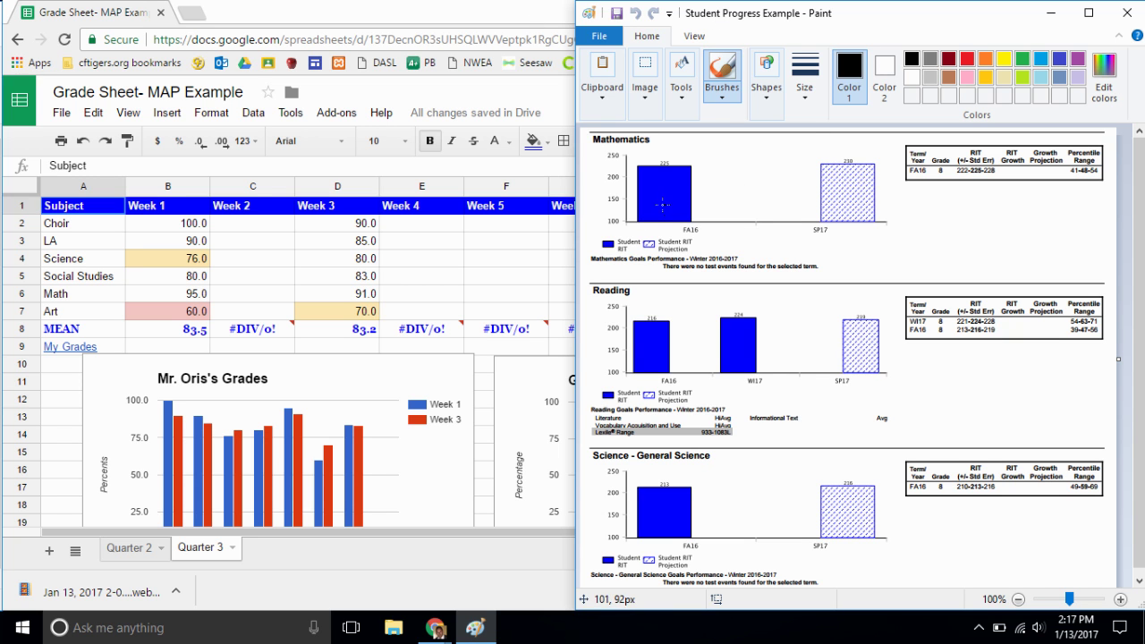
click(967, 59)
drag(662, 180, 665, 211)
drag(652, 331, 652, 355)
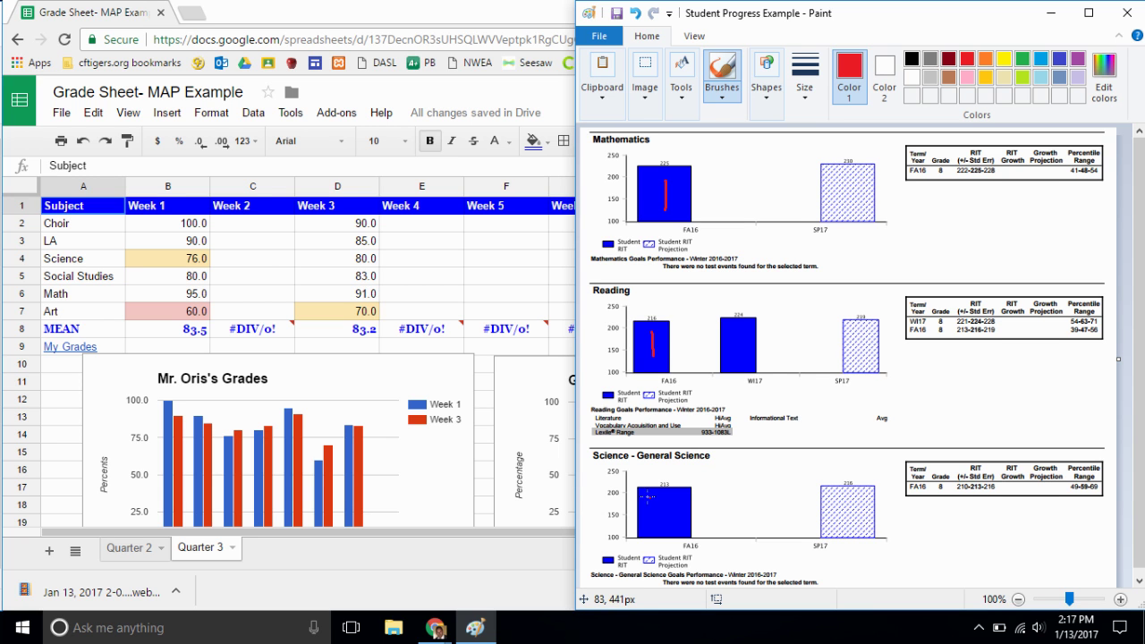
drag(664, 501, 662, 528)
mouse_move(732, 331)
mouse_down()
mouse_move(744, 356)
mouse_move(732, 353)
mouse_move(746, 358)
mouse_up()
Step: Sketch a red middle bar marked "2" and "229" in the Mathematics chart, plus an arrow from the Student RIT Projection legend to the SP17 bar
mouse_move(726, 221)
mouse_down()
mouse_move(730, 163)
mouse_move(773, 164)
mouse_move(782, 220)
mouse_move(760, 188)
mouse_move(752, 204)
mouse_move(766, 202)
mouse_up()
mouse_move(735, 147)
mouse_down()
mouse_move(774, 145)
mouse_move(772, 164)
mouse_up()
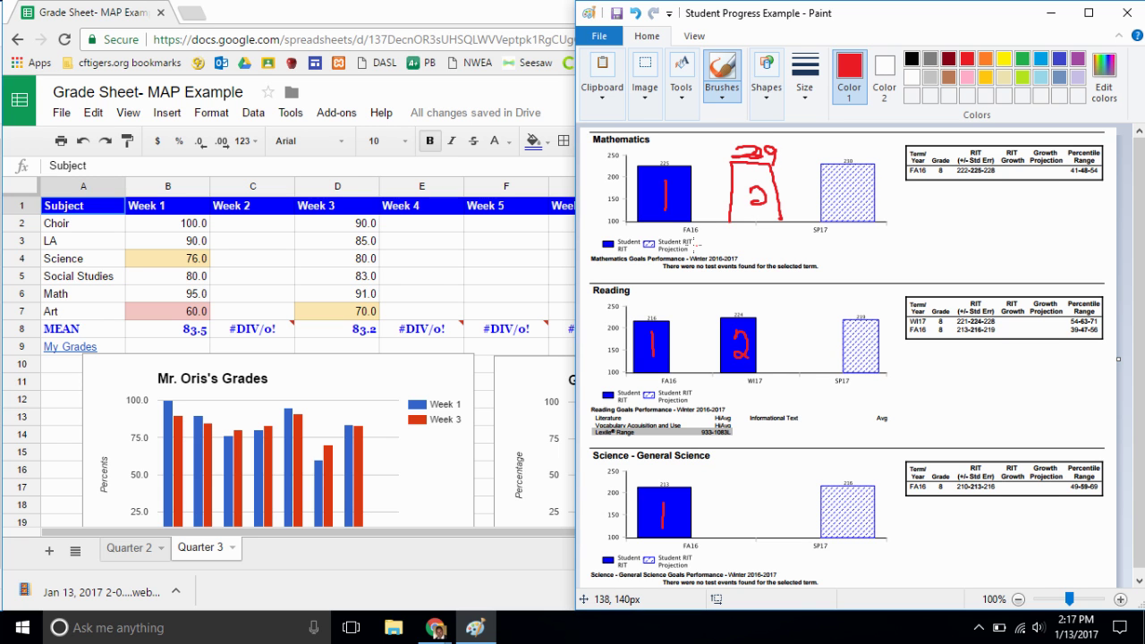
mouse_move(694, 243)
mouse_down()
mouse_move(796, 248)
mouse_move(848, 228)
mouse_move(843, 206)
mouse_move(856, 210)
mouse_up()
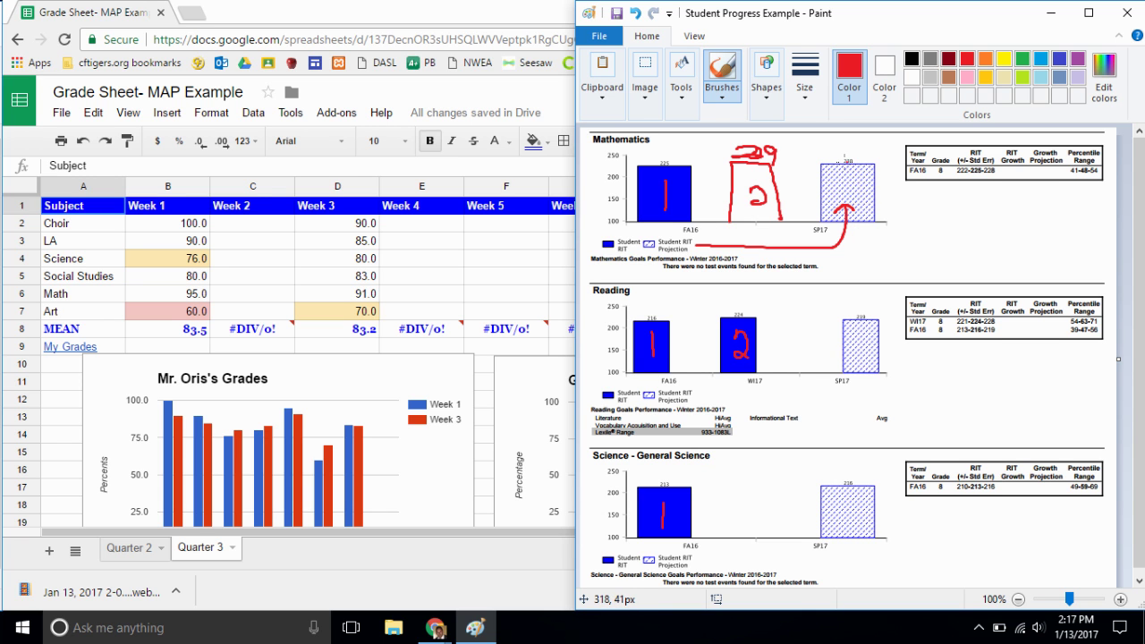
Step: Draw black trend arrows from the FA16 bar past the SP17 bar across the Mathematics and Reading charts
click(910, 59)
mouse_move(688, 165)
mouse_down()
mouse_move(867, 154)
mouse_move(851, 161)
mouse_up()
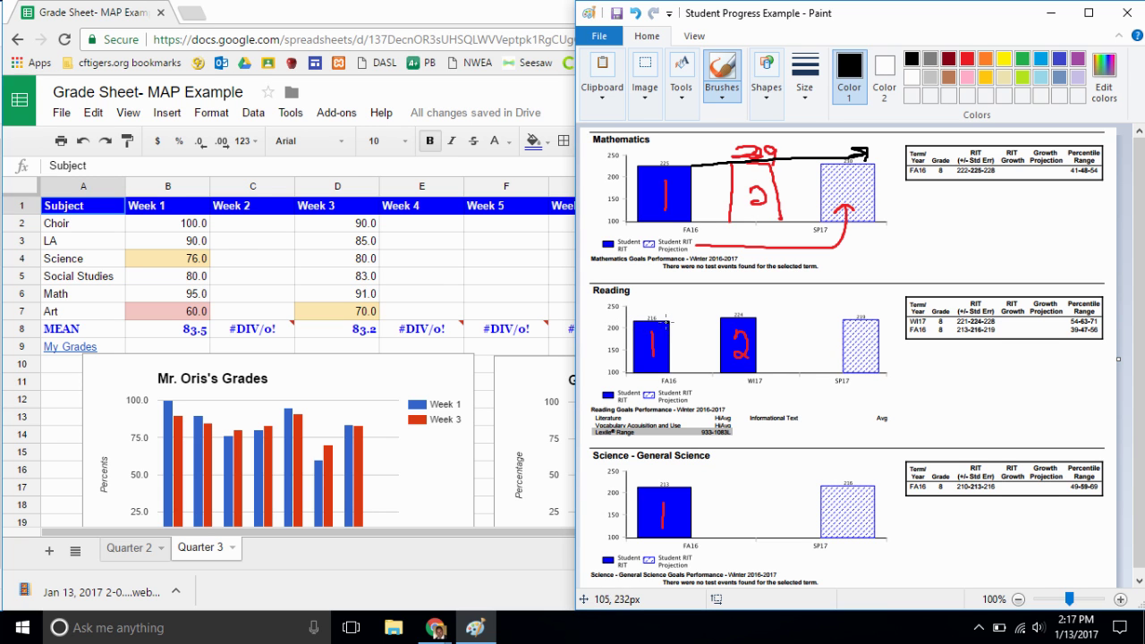
mouse_move(667, 324)
mouse_down()
mouse_move(887, 312)
mouse_move(881, 331)
mouse_up()
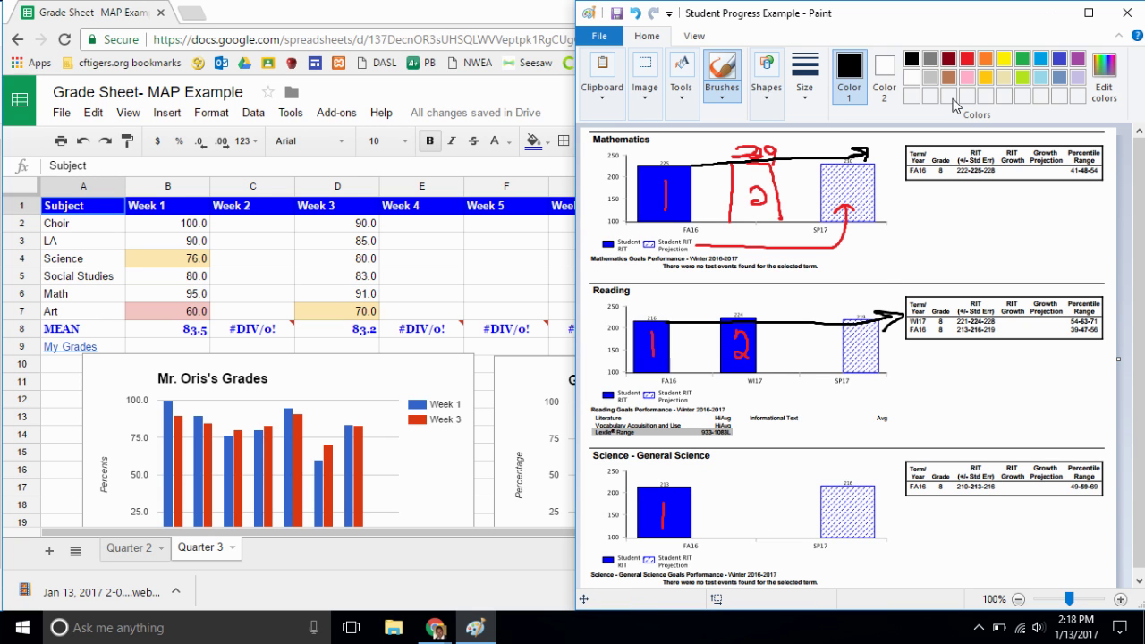
Step: Add red arrows pointing at the Mathematics RIT and percentile values, and write "1" under the RIT and "48/52" under the percentile
click(967, 60)
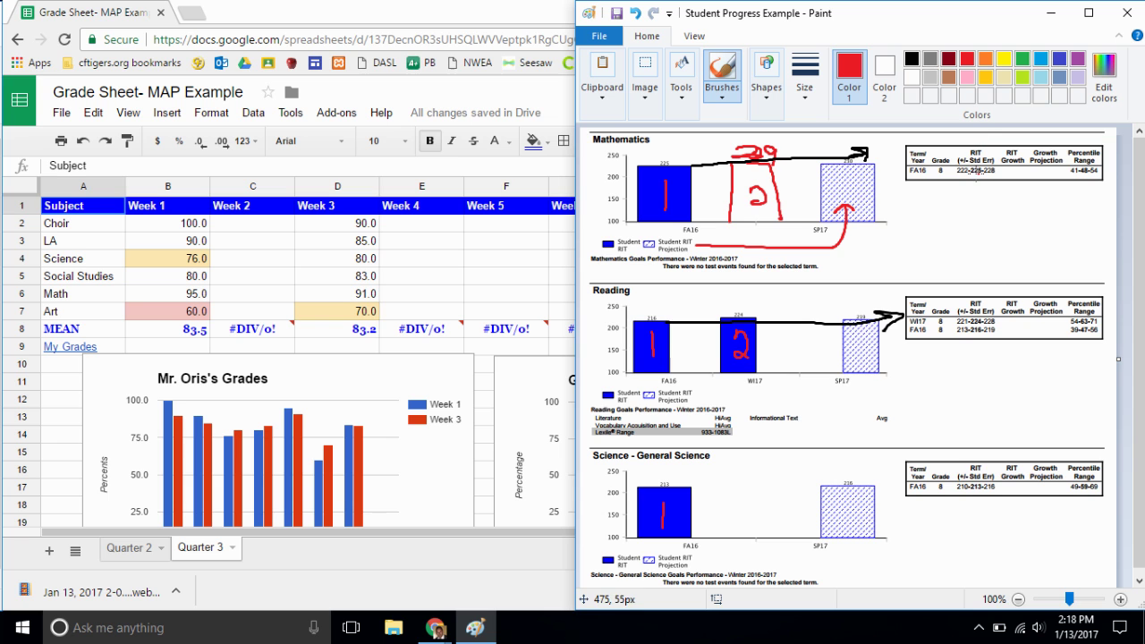
mouse_move(975, 177)
mouse_down()
mouse_move(975, 200)
mouse_move(965, 183)
mouse_move(984, 182)
mouse_move(975, 219)
mouse_up()
mouse_move(1088, 177)
mouse_down()
mouse_move(1079, 204)
mouse_move(1072, 184)
mouse_move(1082, 172)
mouse_move(1096, 184)
mouse_up()
mouse_move(1051, 209)
mouse_down()
mouse_move(1059, 228)
mouse_move(1068, 206)
mouse_move(1073, 234)
mouse_move(1095, 204)
mouse_move(1097, 227)
mouse_up()
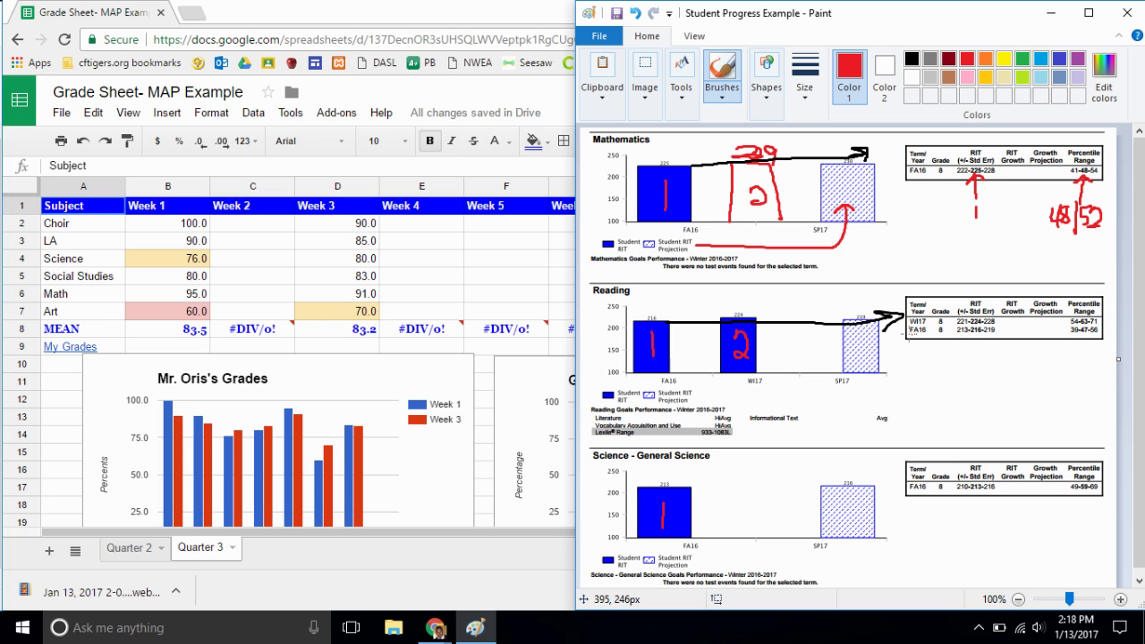
Step: Underline the term, RIT and percentile values in red for the FA16 and WI17 rows of the Reading table
drag(907, 332, 923, 332)
drag(1085, 335, 1093, 338)
drag(909, 324, 986, 326)
drag(1085, 326, 1093, 328)
Step: Return to the Grade Sheet- MAP Example spreadsheet, add a new sheet and name it "MAP Scores"
click(497, 12)
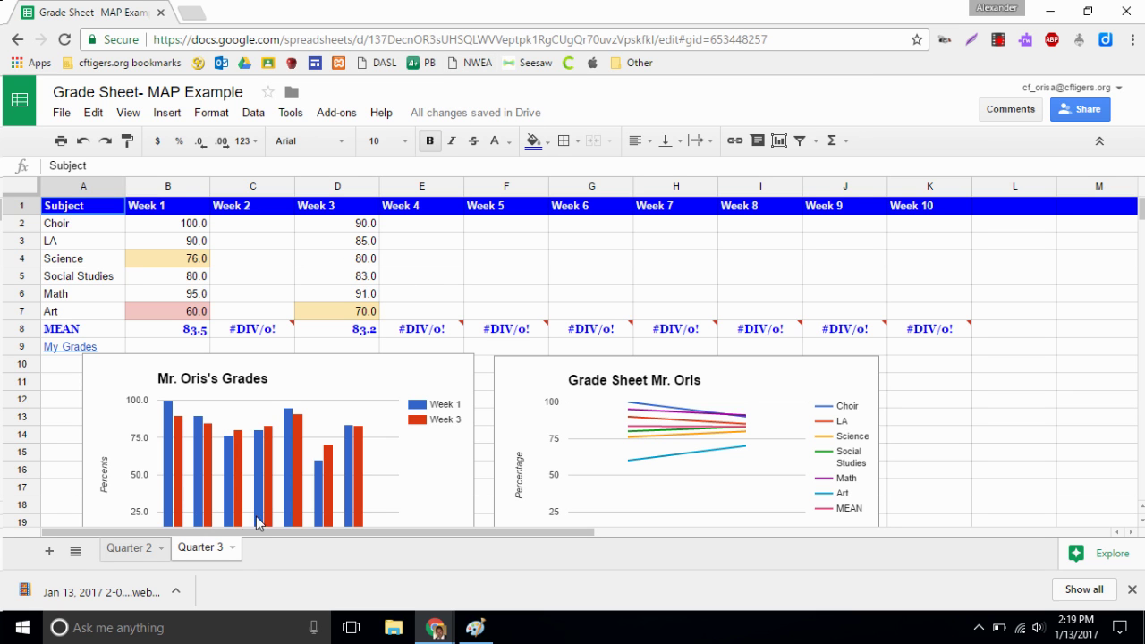
right_click(231, 546)
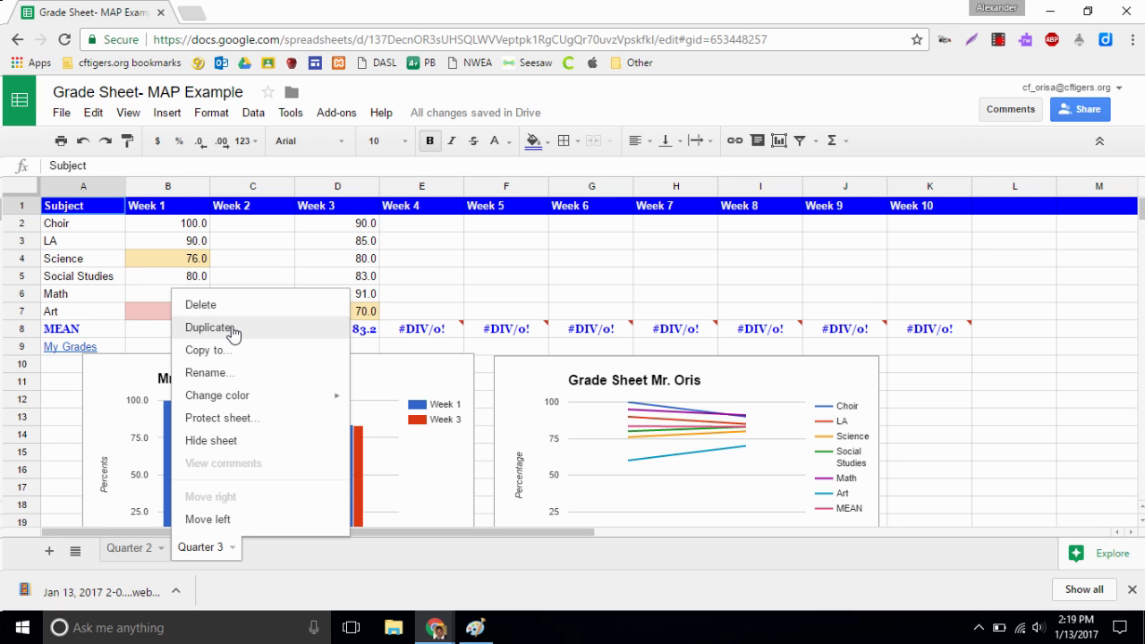
click(49, 553)
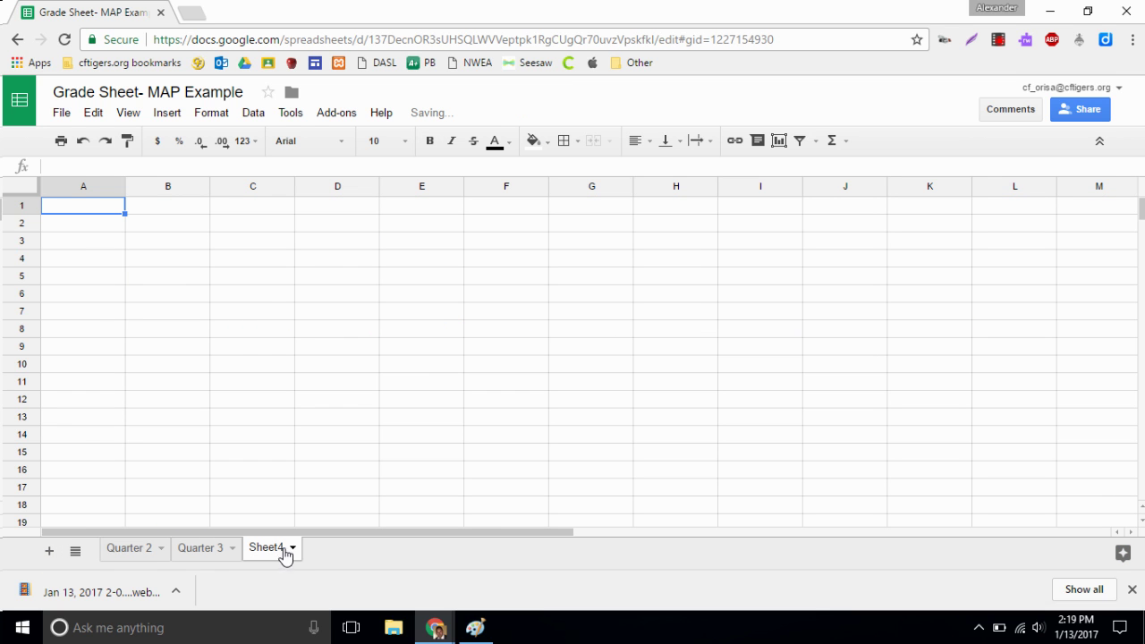
click(291, 550)
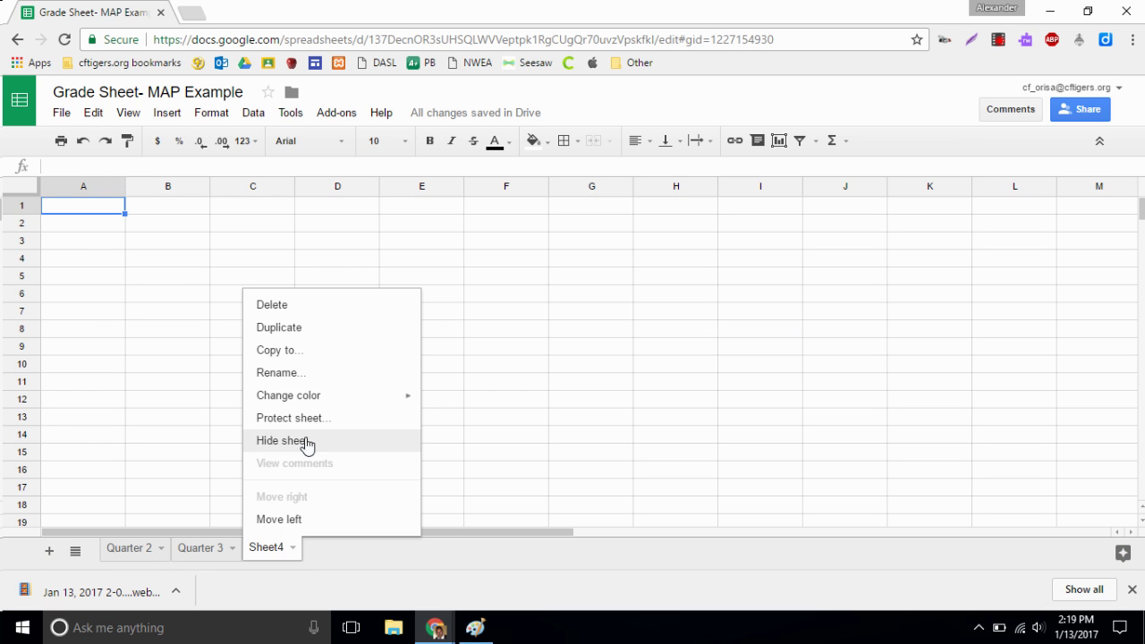
click(307, 373)
text(MAP Scores)
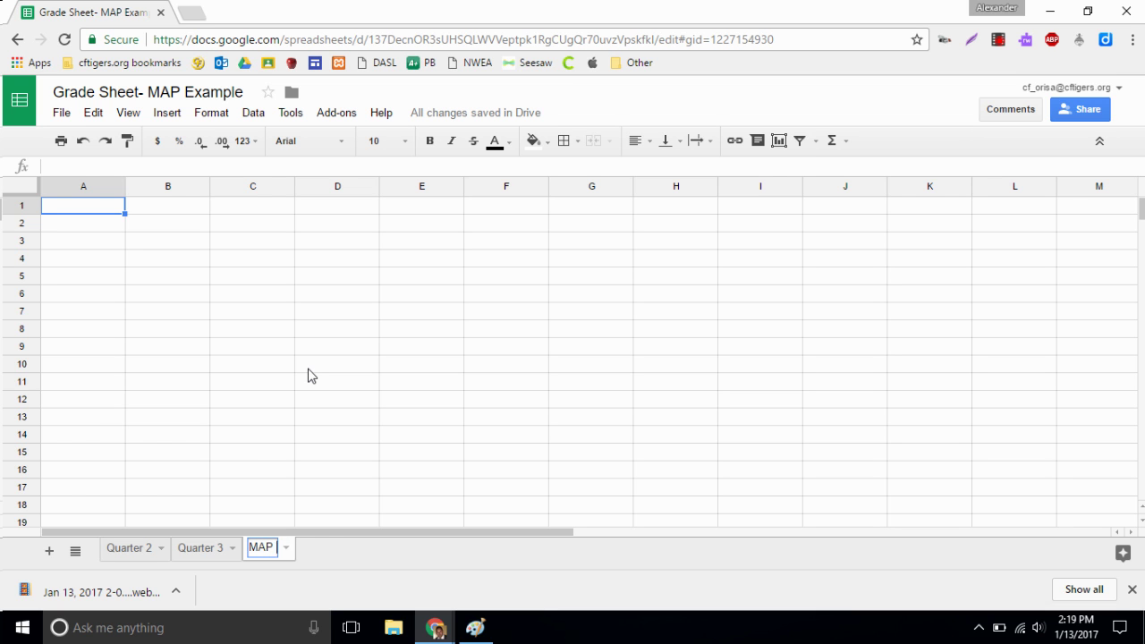
click(374, 562)
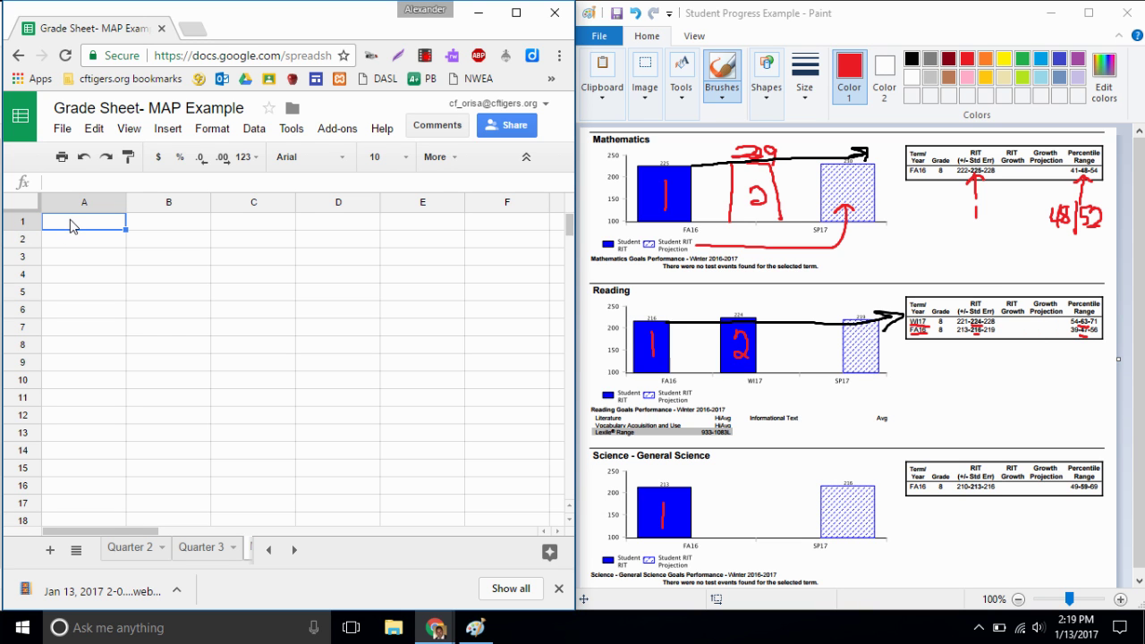
Step: Enter the heading "Mathematics" in cell A1 of the new sheet
text(Mathematics)
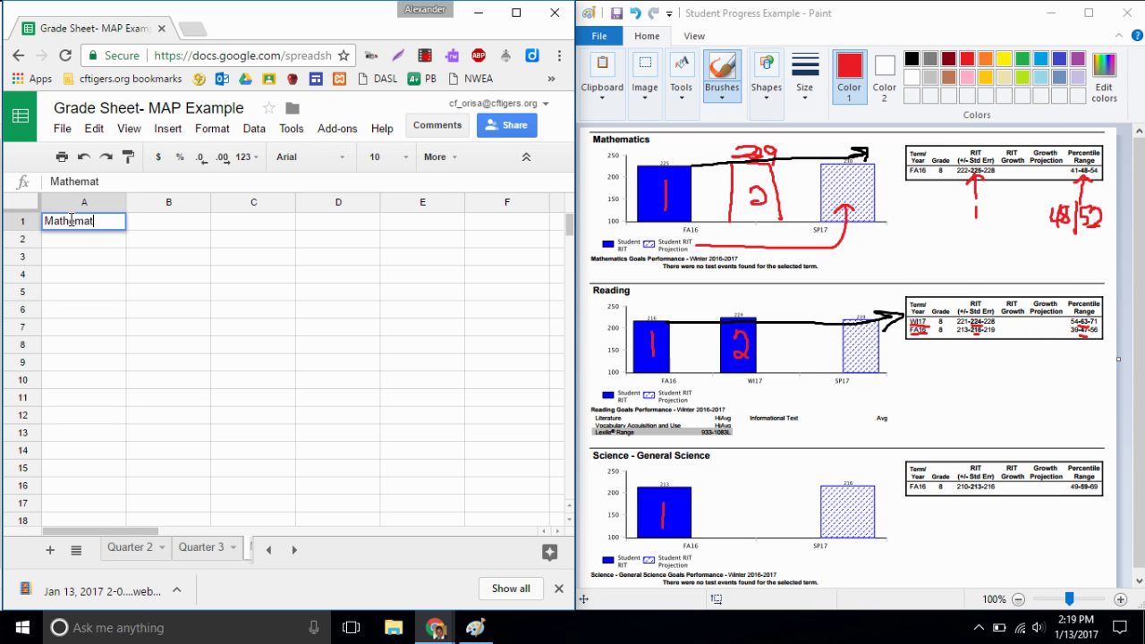
click(75, 240)
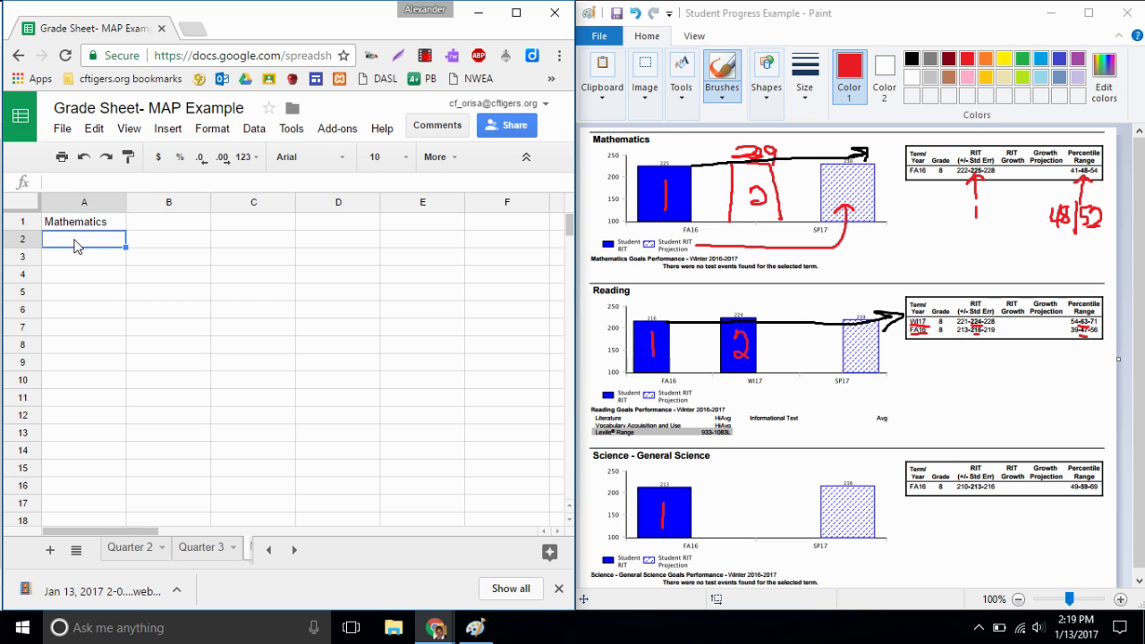
click(86, 282)
text(F)
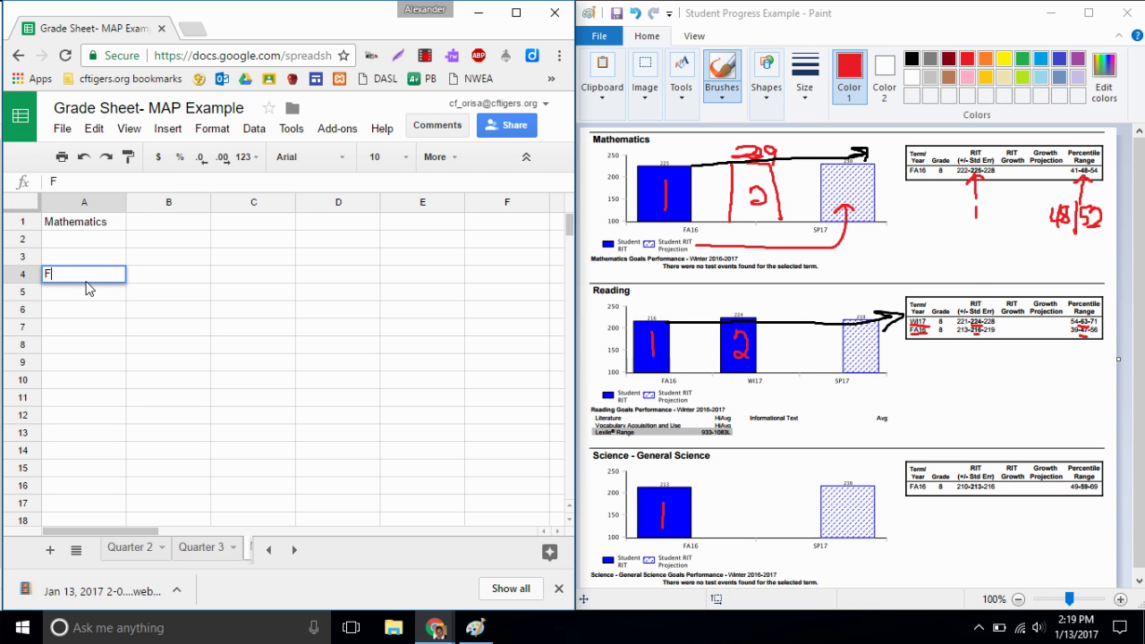
key(BackSpace)
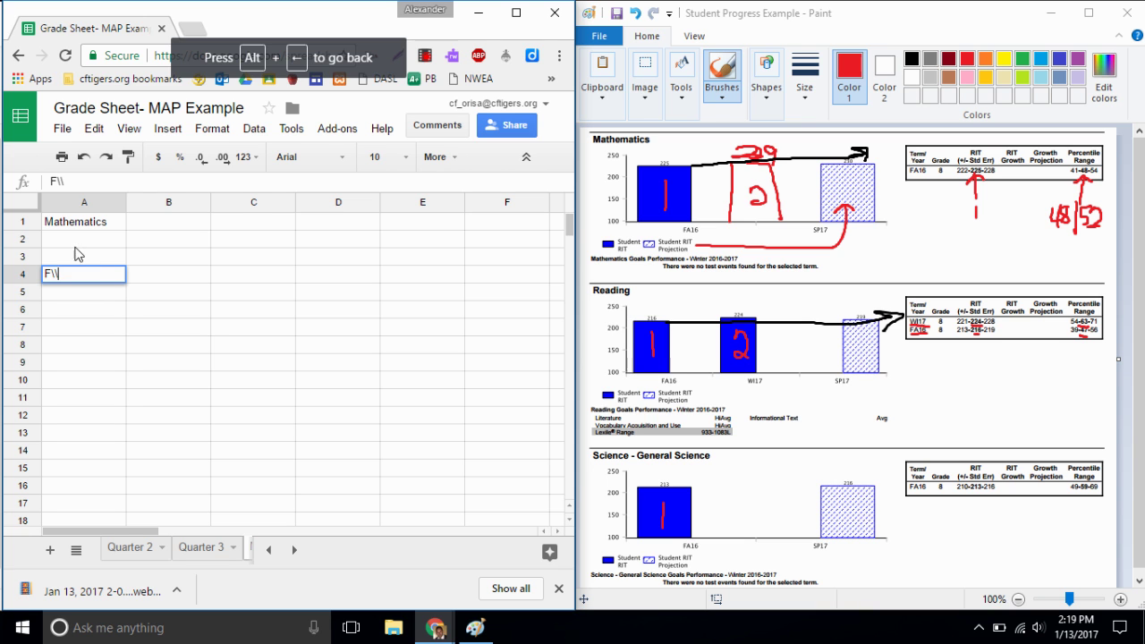
key(BackSpace)
Step: Enter the row labels "Fall 2016" in A2 and "Winter 2017" in A3
click(79, 240)
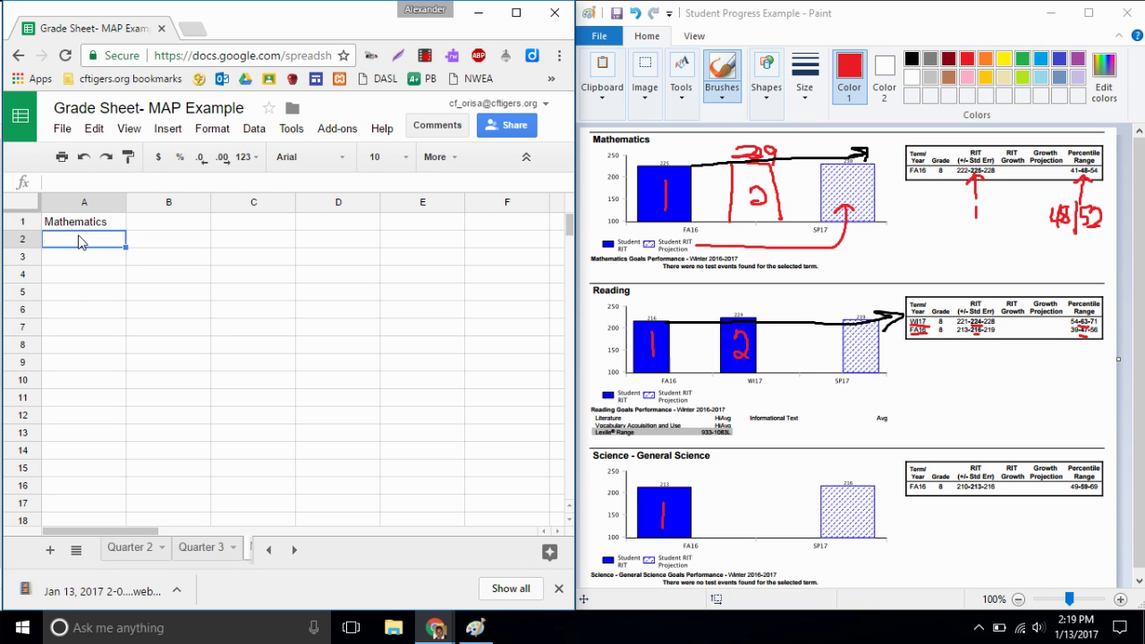
text(Fall 2016)
key(Return)
text(Winter 2017)
key(Return)
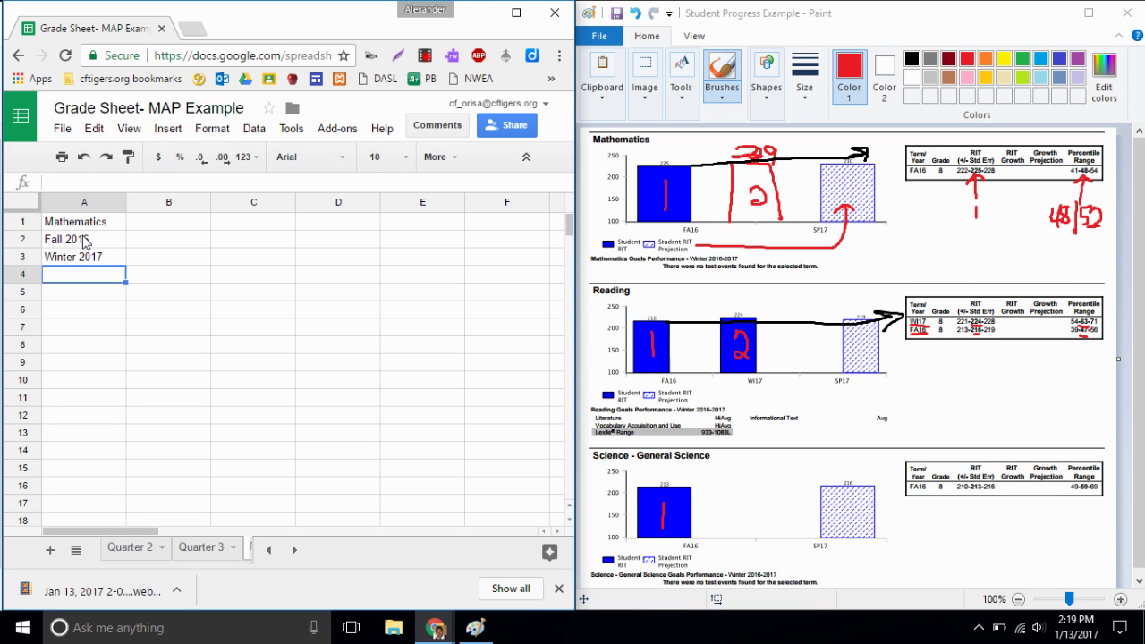
Step: Enter the row label "Spring 2017" in A4, retyping it with the year included
text(Spring)
key(Tab)
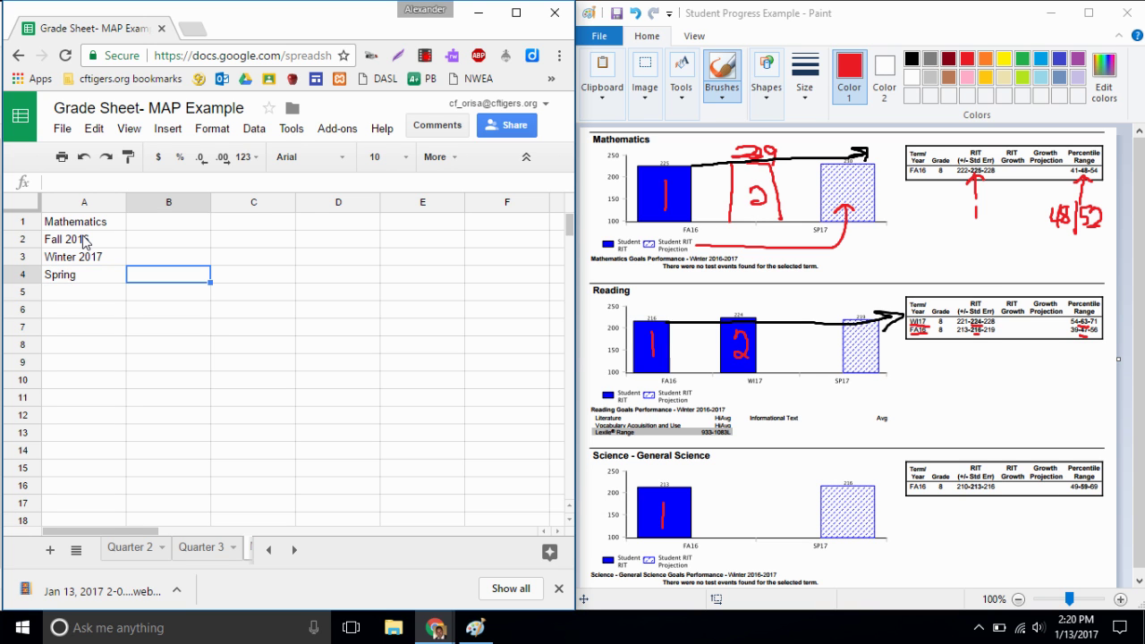
click(94, 260)
click(95, 275)
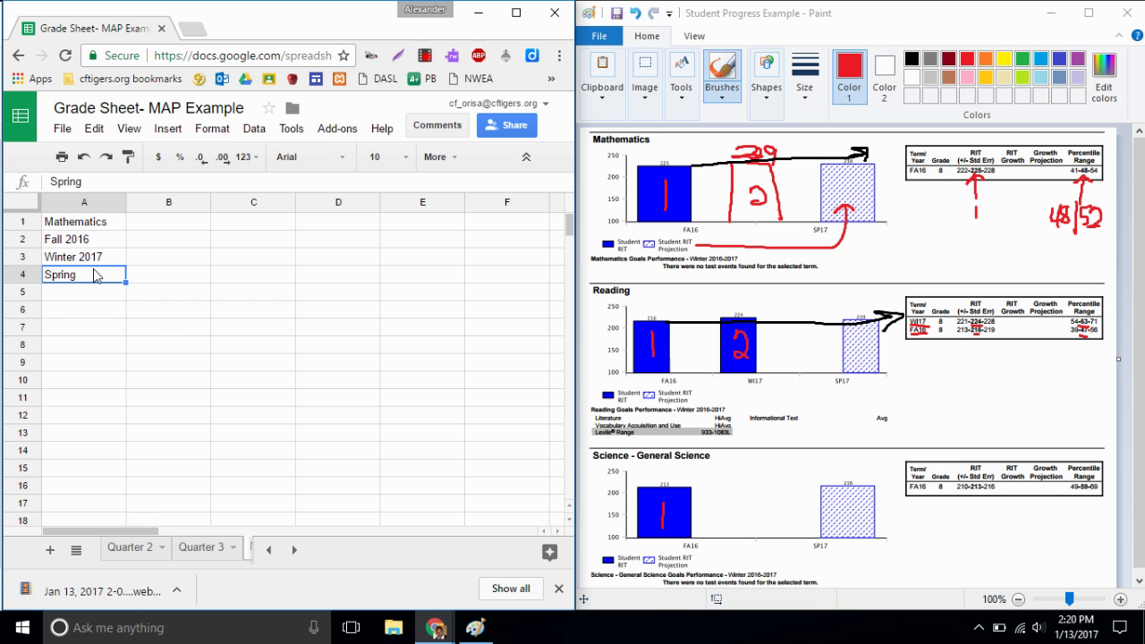
double_click(95, 275)
key(BackSpace)
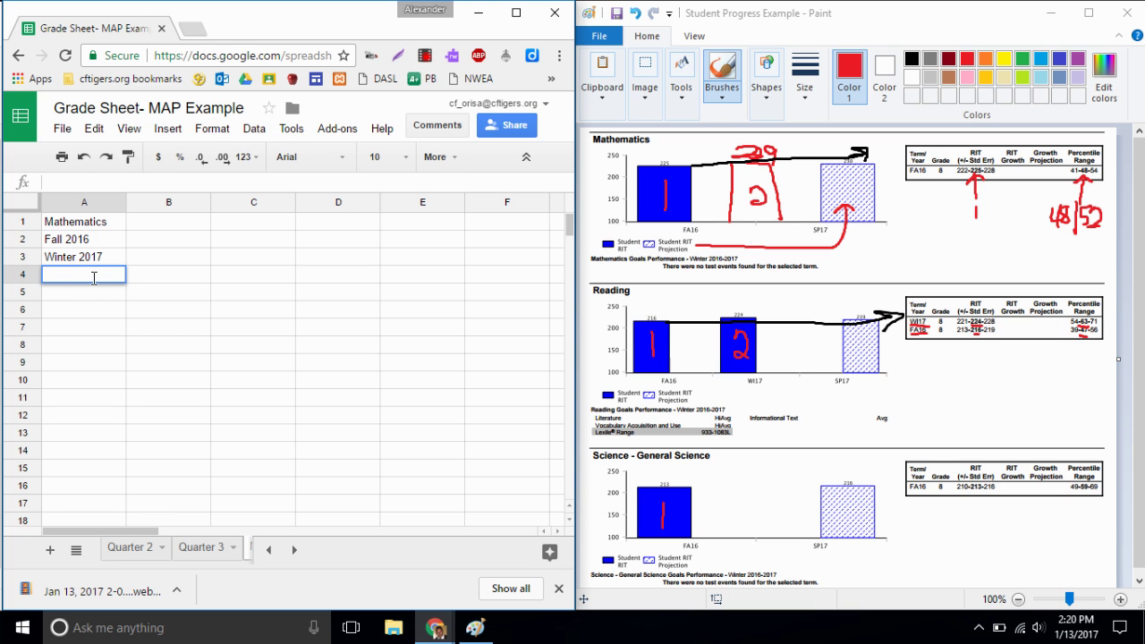
text(Spring 201)
Step: Add an "RIT" column heading in B1 with the scores 225 for Fall 2016 and 229 for Winter 2017
click(150, 230)
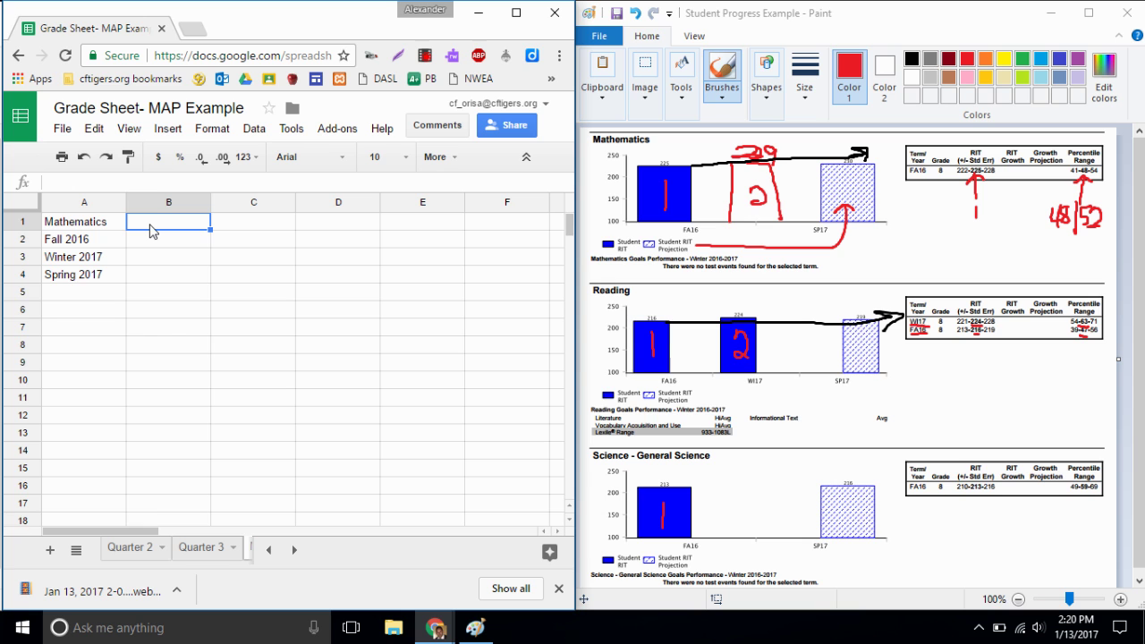
text(RIT)
click(152, 241)
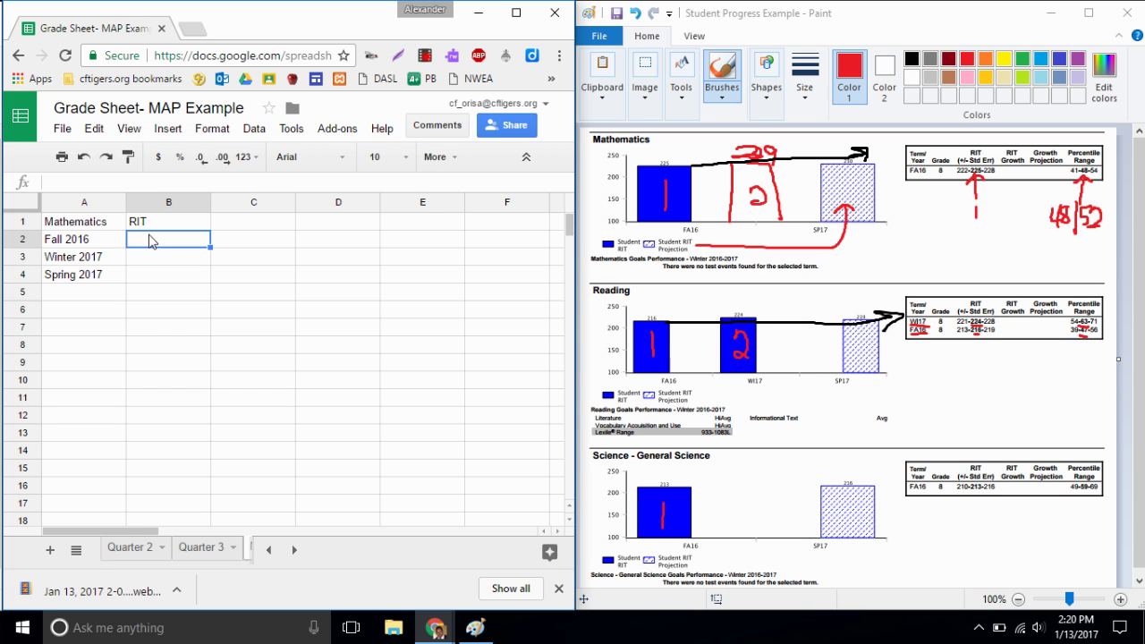
text(225)
key(Return)
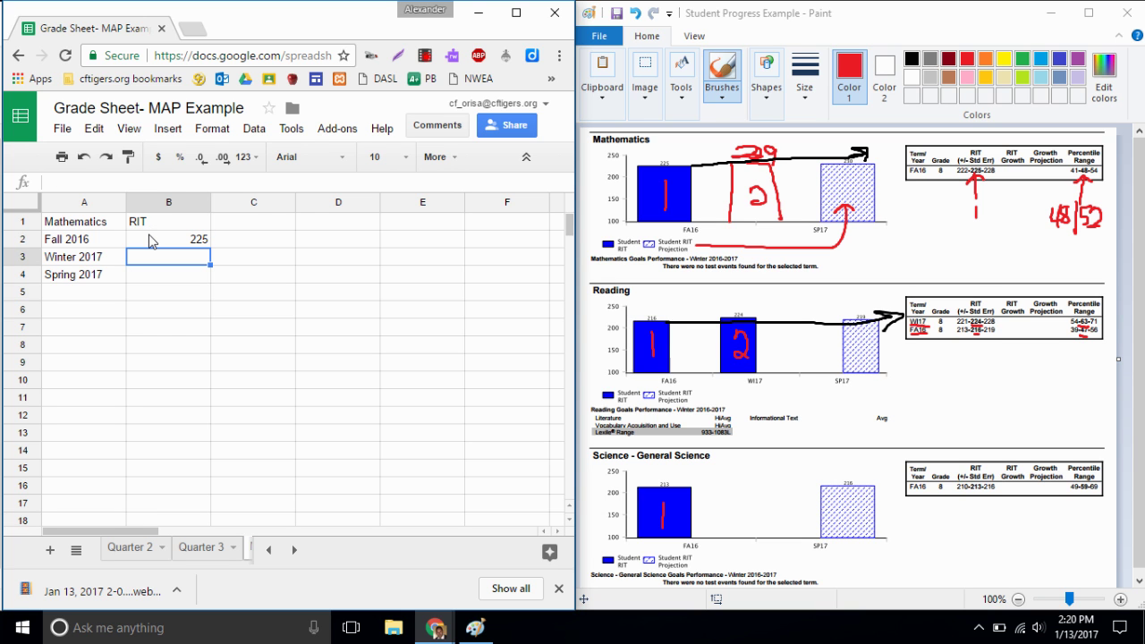
text(229)
click(153, 282)
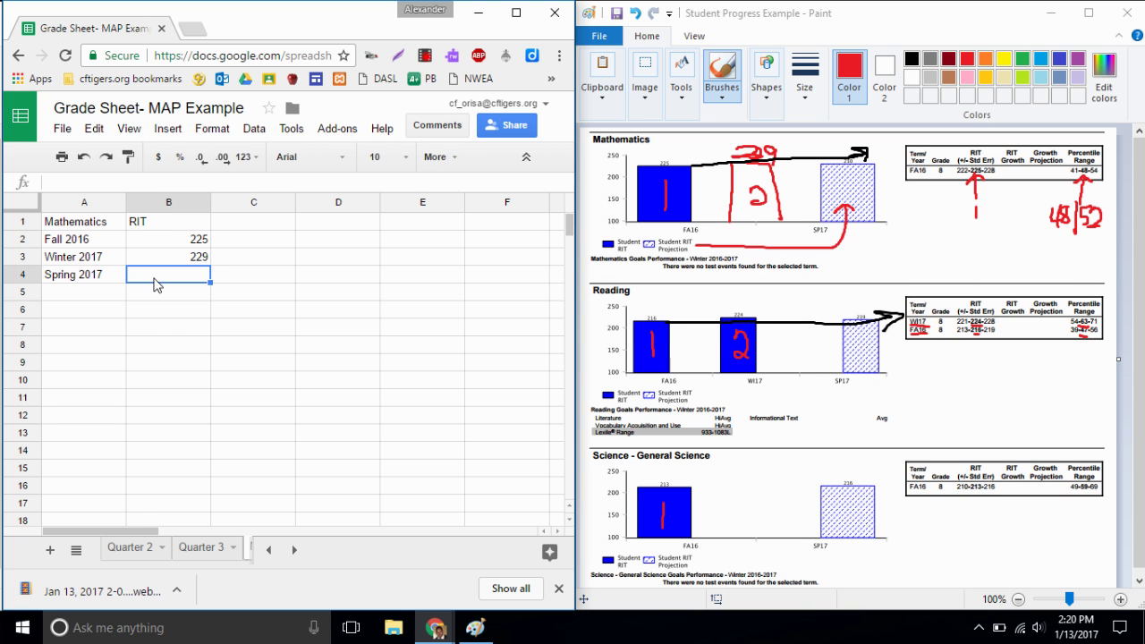
Step: Add a "Percentile" column heading in C1 and enter 48 for Fall 2016
click(240, 224)
text(Percenti)
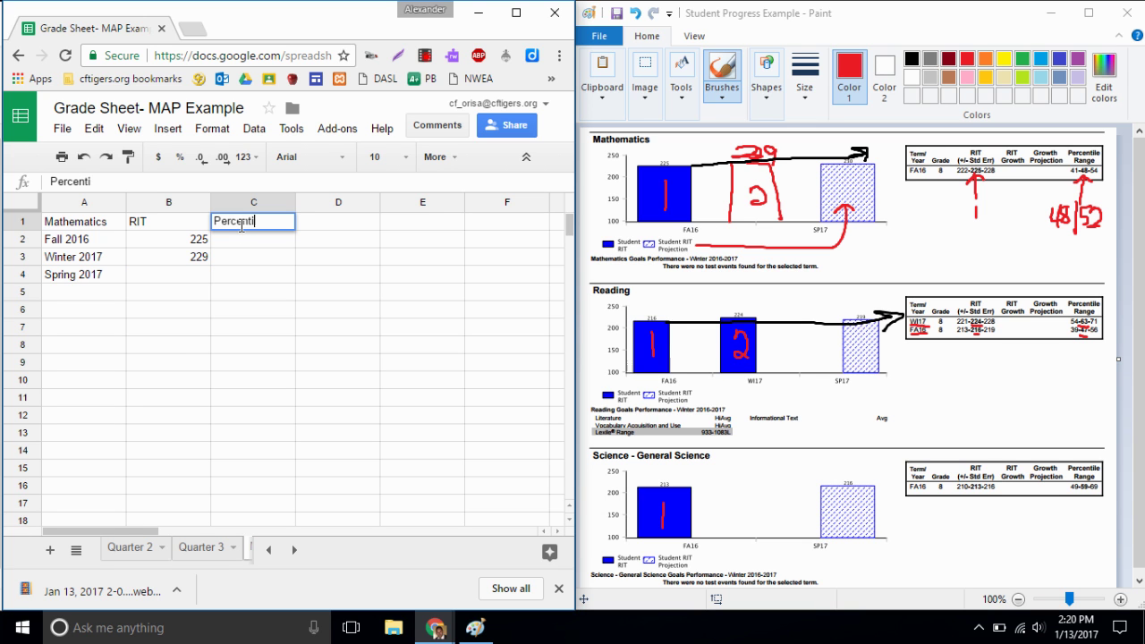
text(le)
click(233, 243)
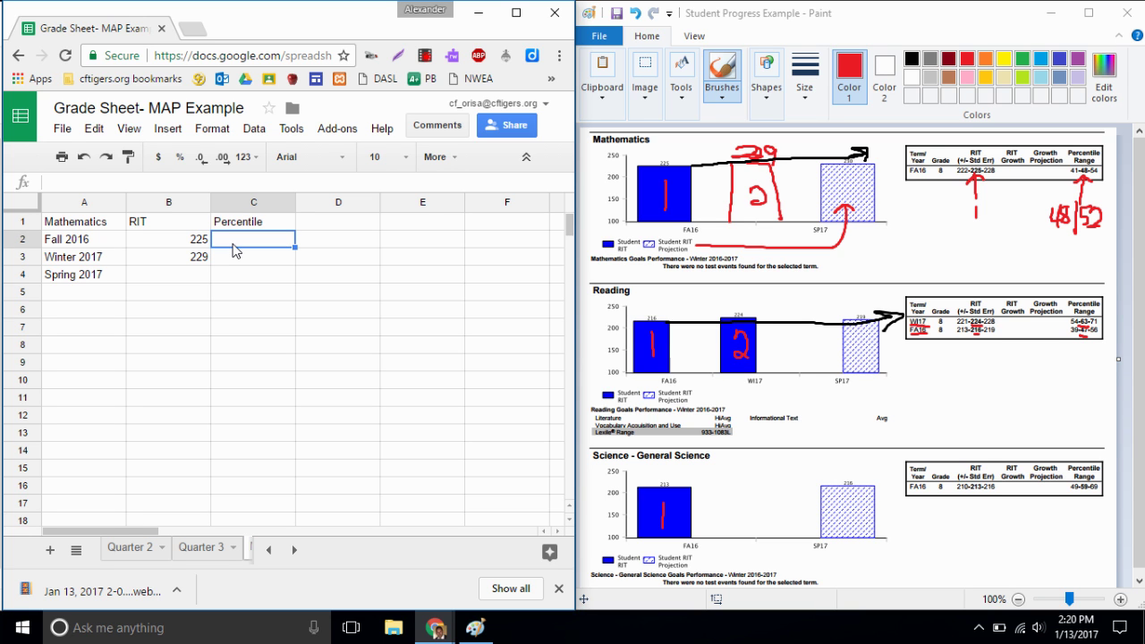
text(48)
click(236, 259)
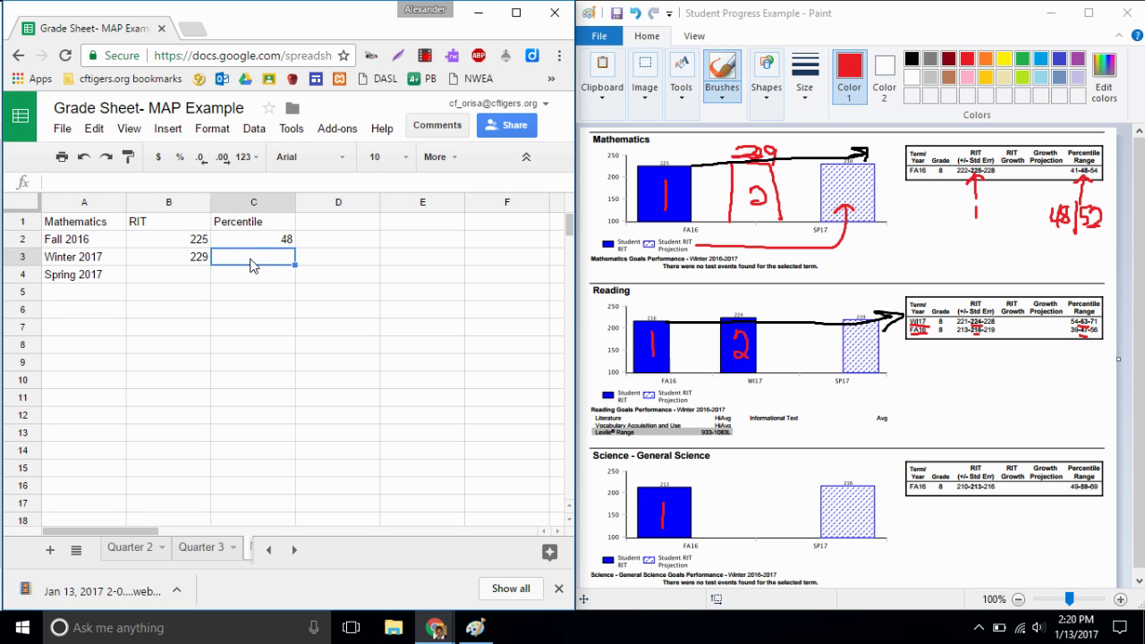
click(197, 262)
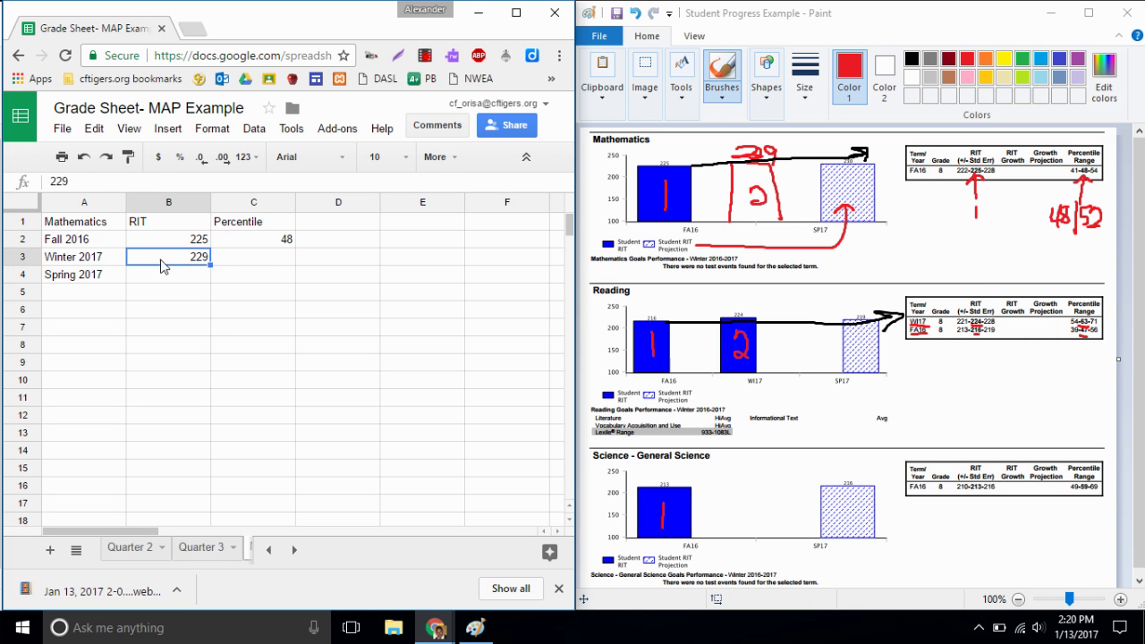
click(242, 262)
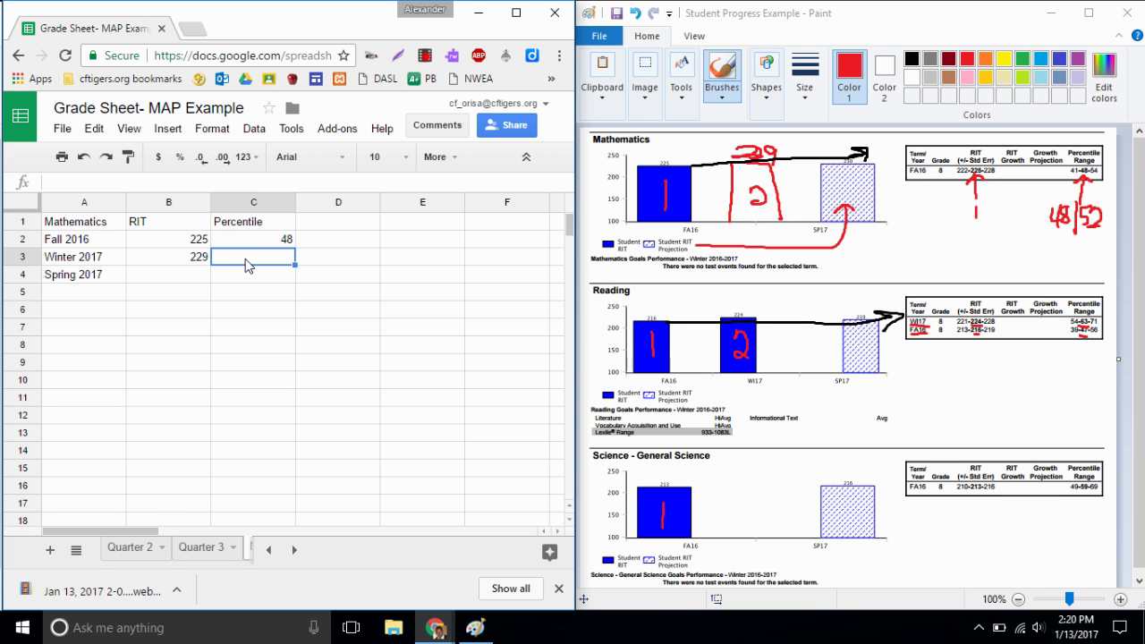
Step: Add the column heading "Time (in min)" in D1
click(340, 223)
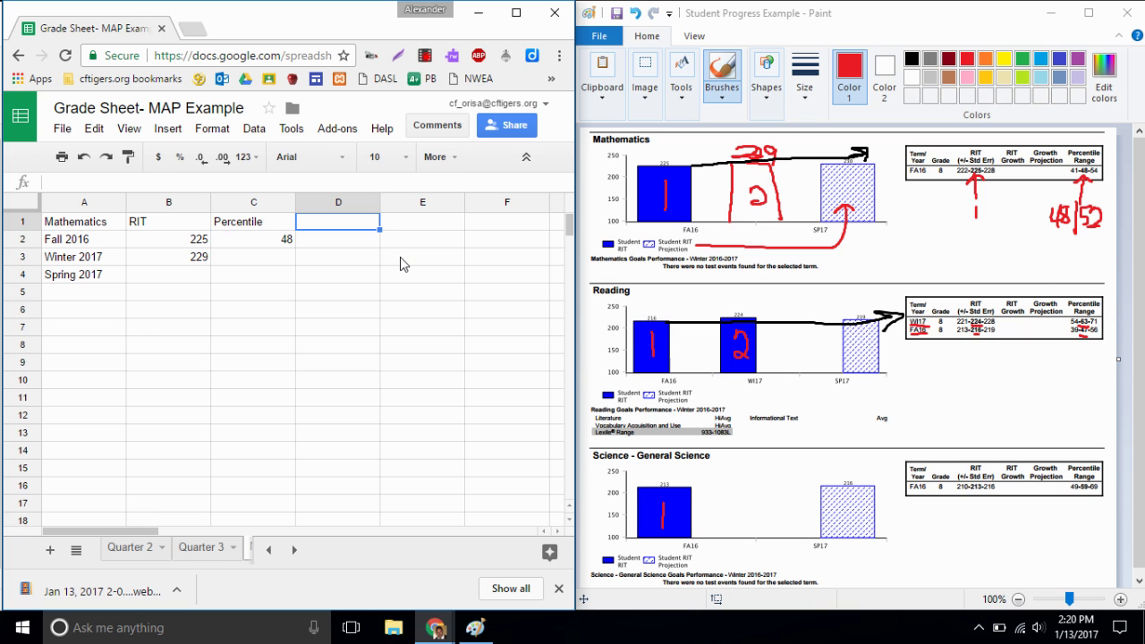
text(Time )
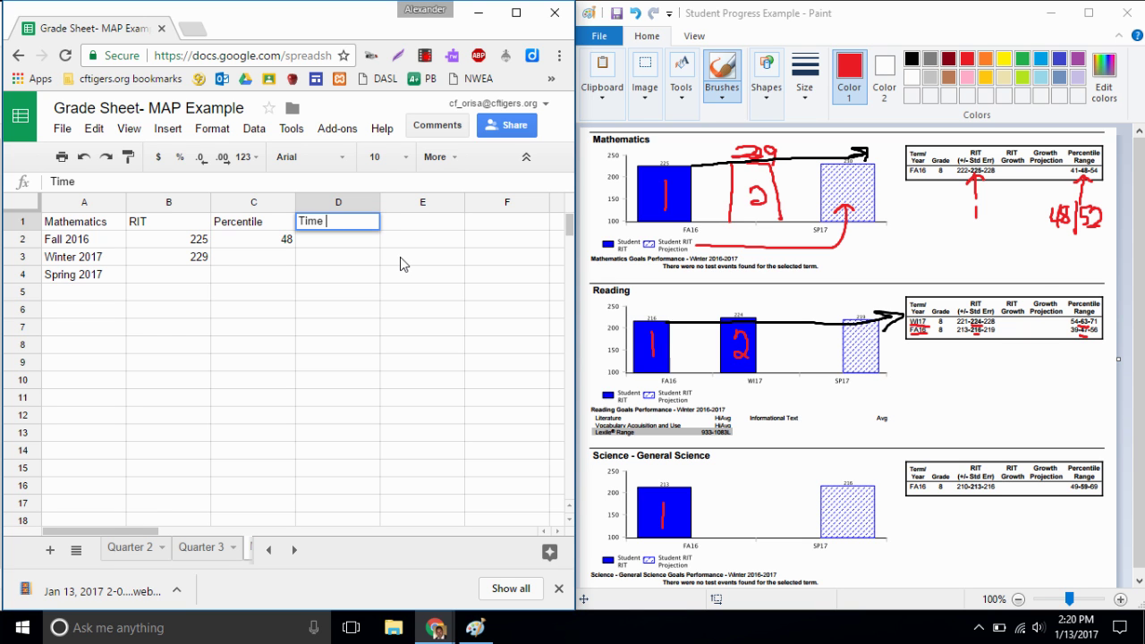
text((in min))
click(355, 250)
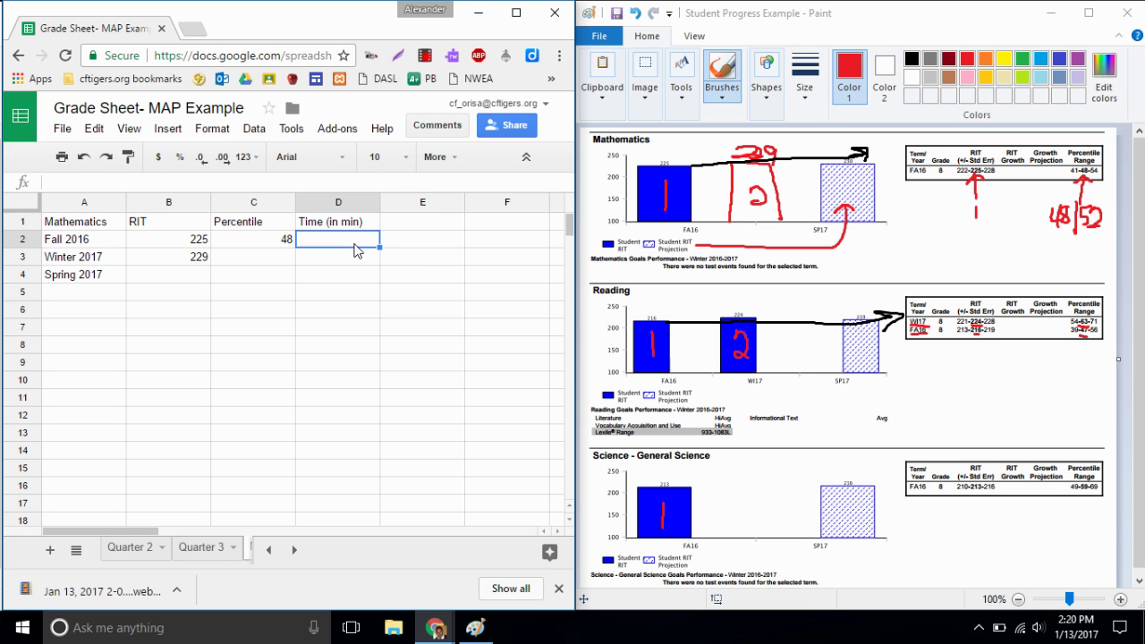
Step: Enter the Mathematics test times: 32 minutes for Fall 2016 and 50 minutes for Winter 2017
text(32)
click(365, 261)
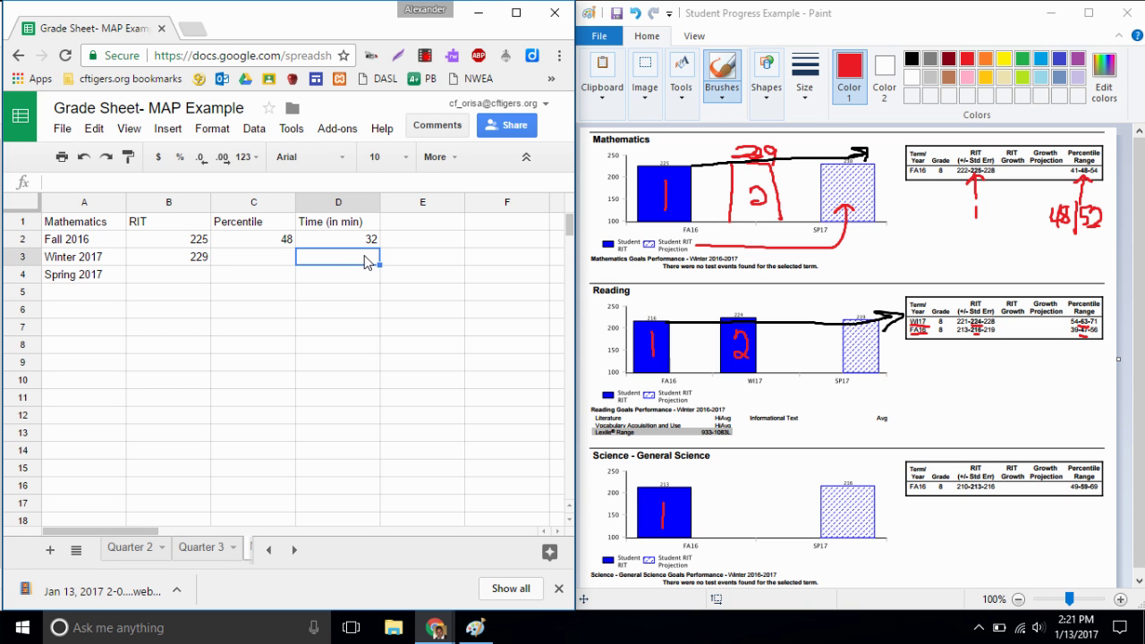
text(50)
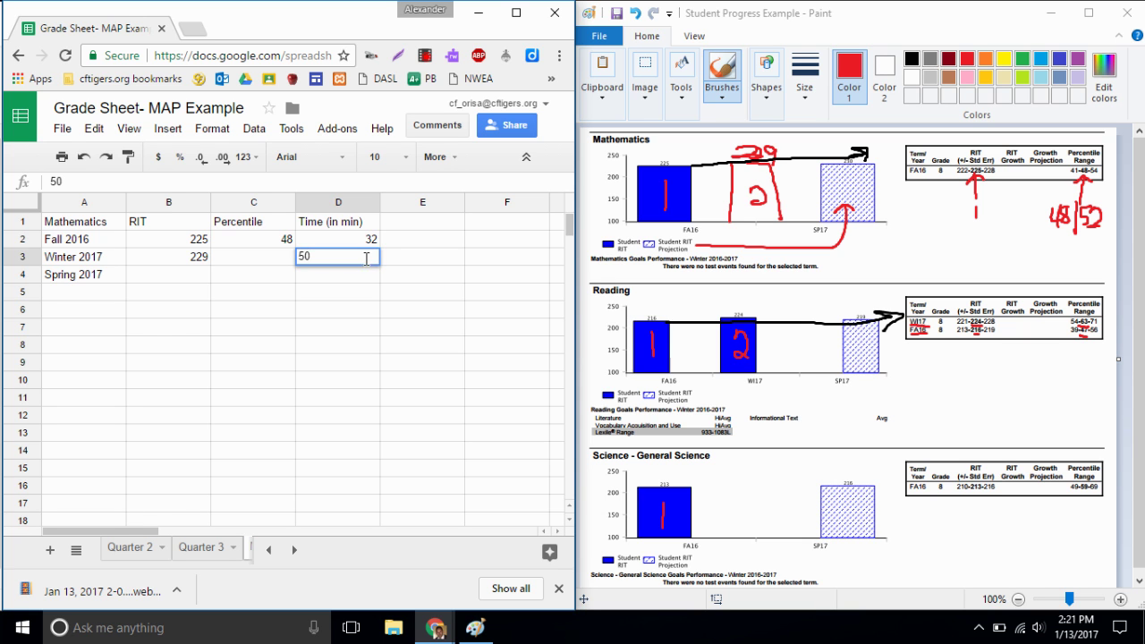
key(Return)
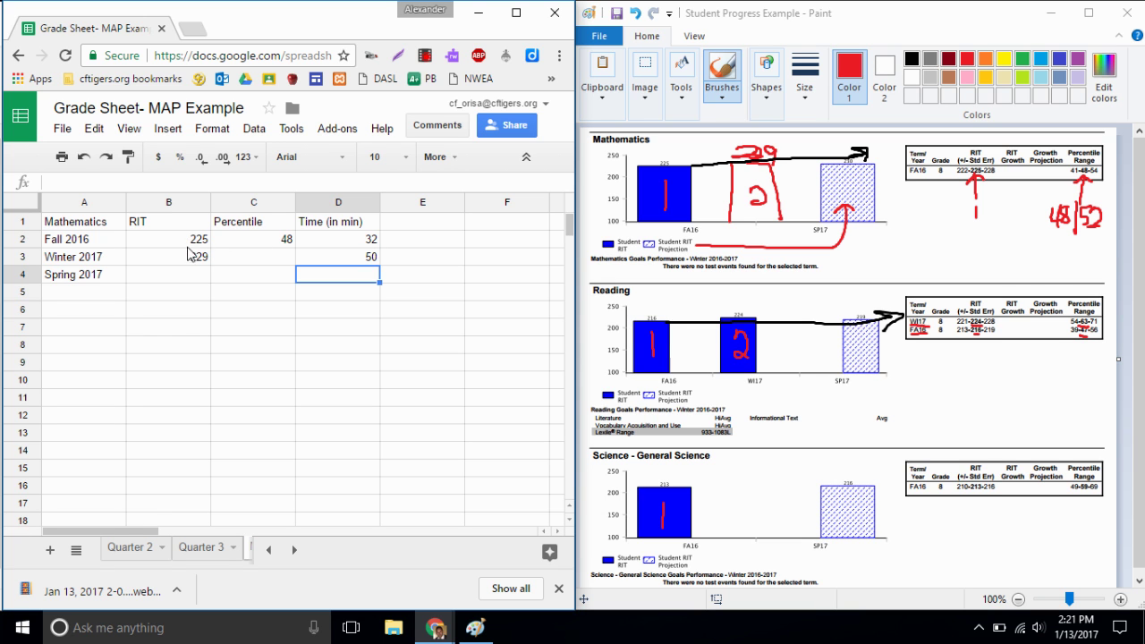
Step: Copy the Mathematics table in A1:D4 and paste the copy starting at A7
click(78, 226)
drag(79, 226, 320, 273)
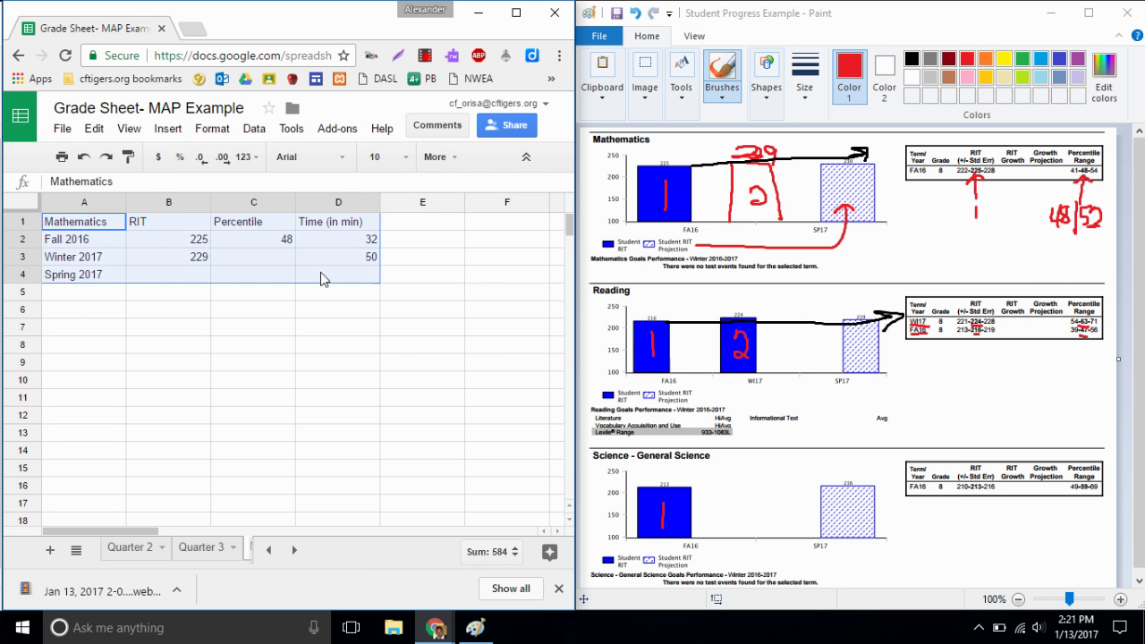
right_click(321, 274)
click(341, 313)
click(79, 329)
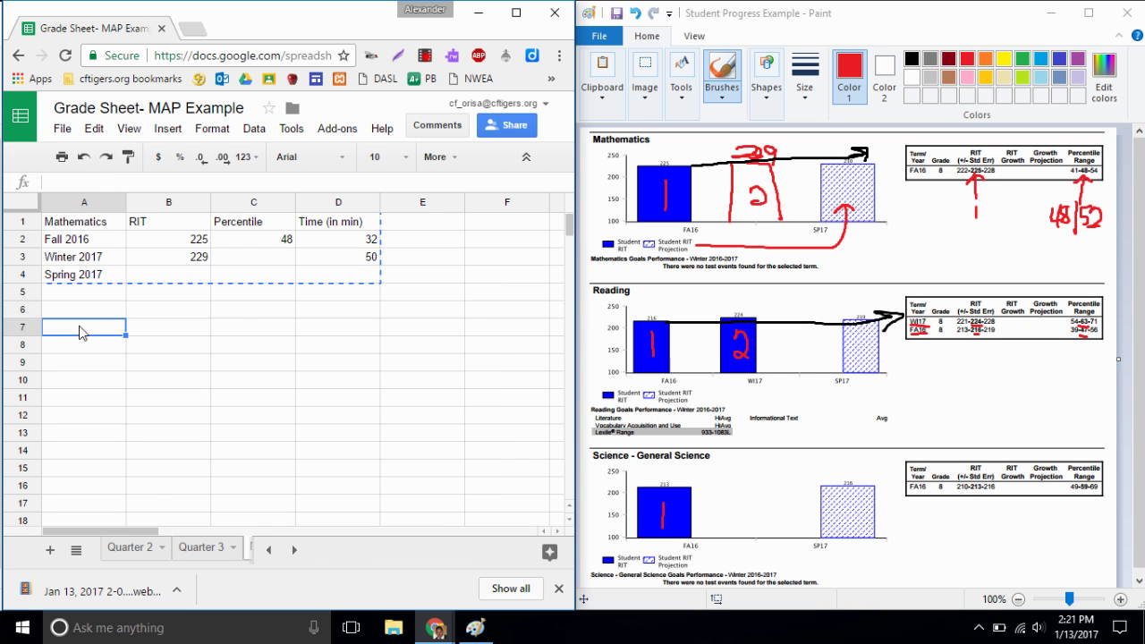
right_click(79, 329)
click(97, 385)
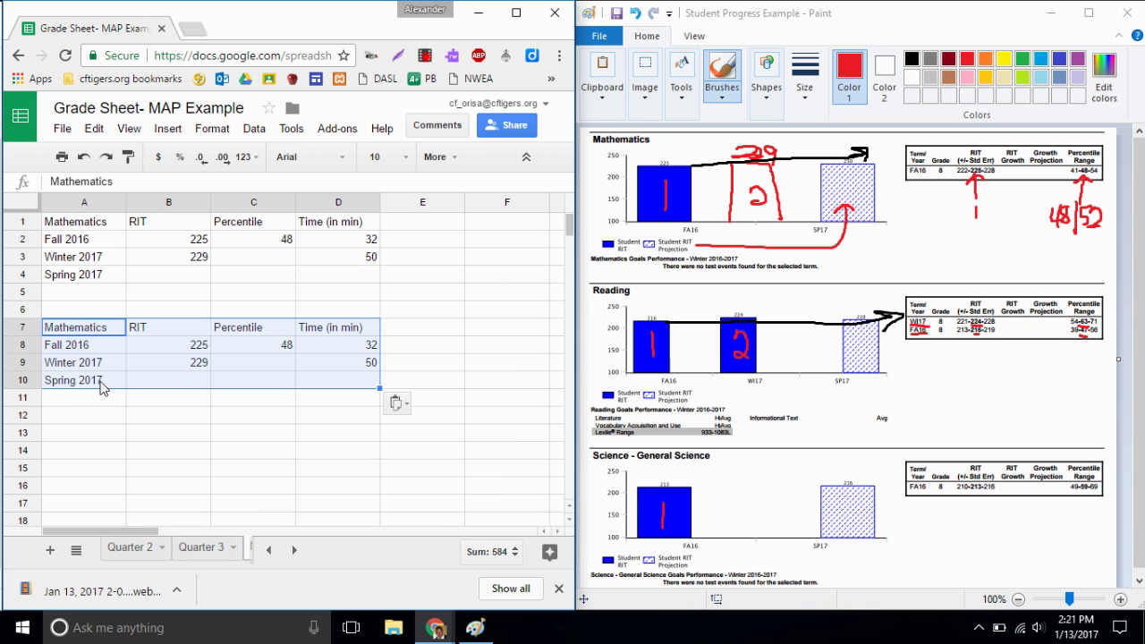
Step: Rename the copied table in A7 to "Reading" and clear its copied scores in B8:D9
click(111, 333)
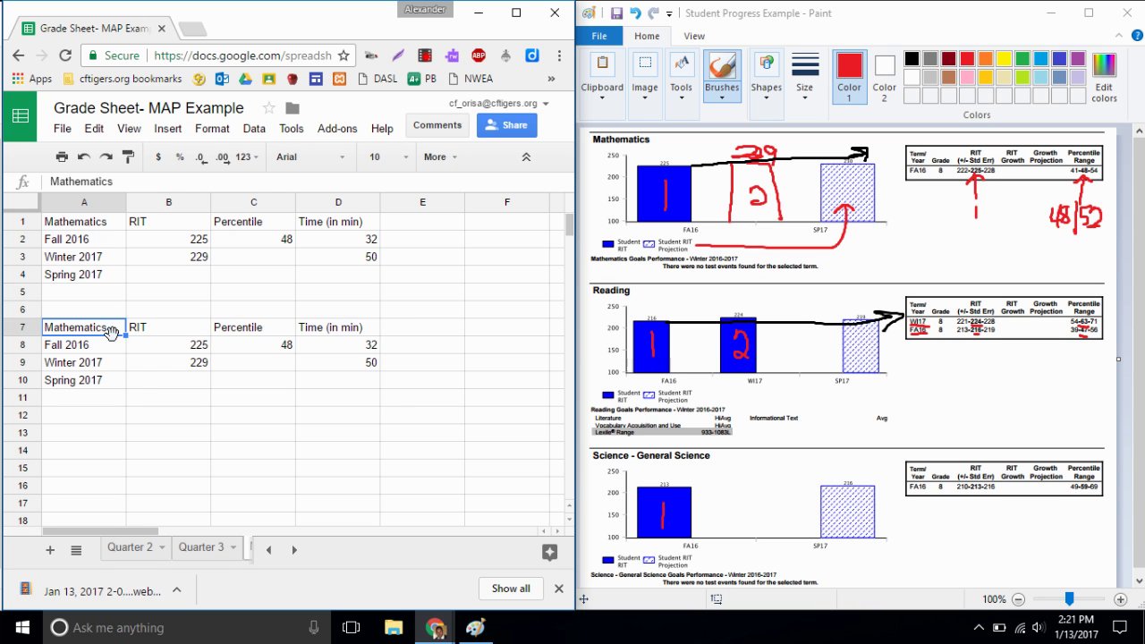
text(Reai)
text(ding)
drag(148, 347, 359, 371)
key(Delete)
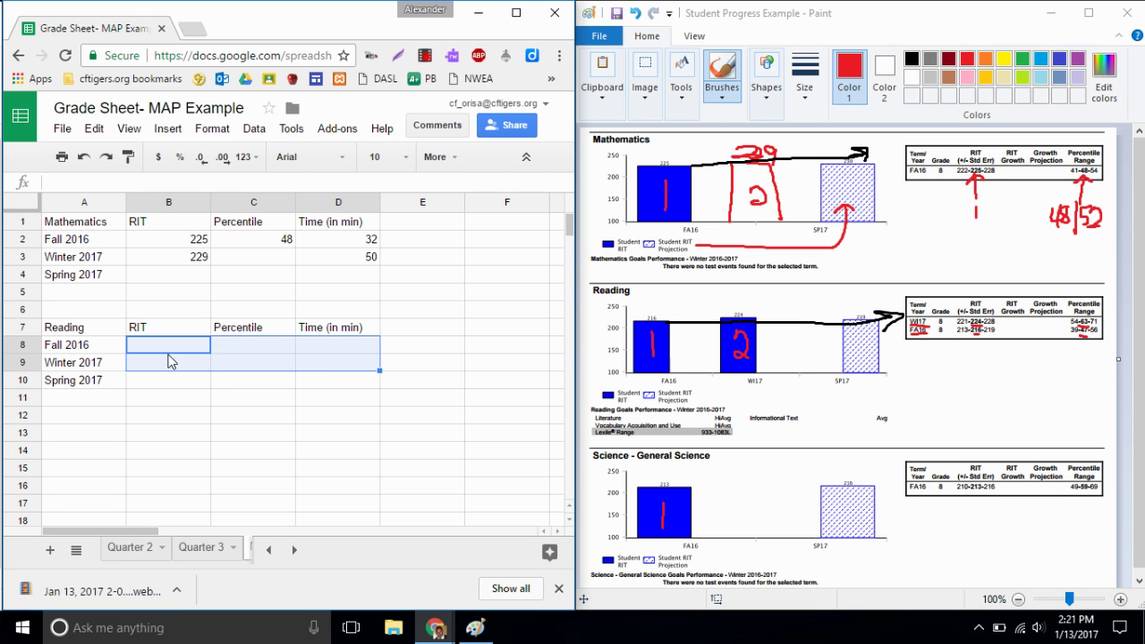
Step: Enter the Reading RIT scores from the report: 216 for Fall 2016 and 224 for Winter 2017
click(172, 353)
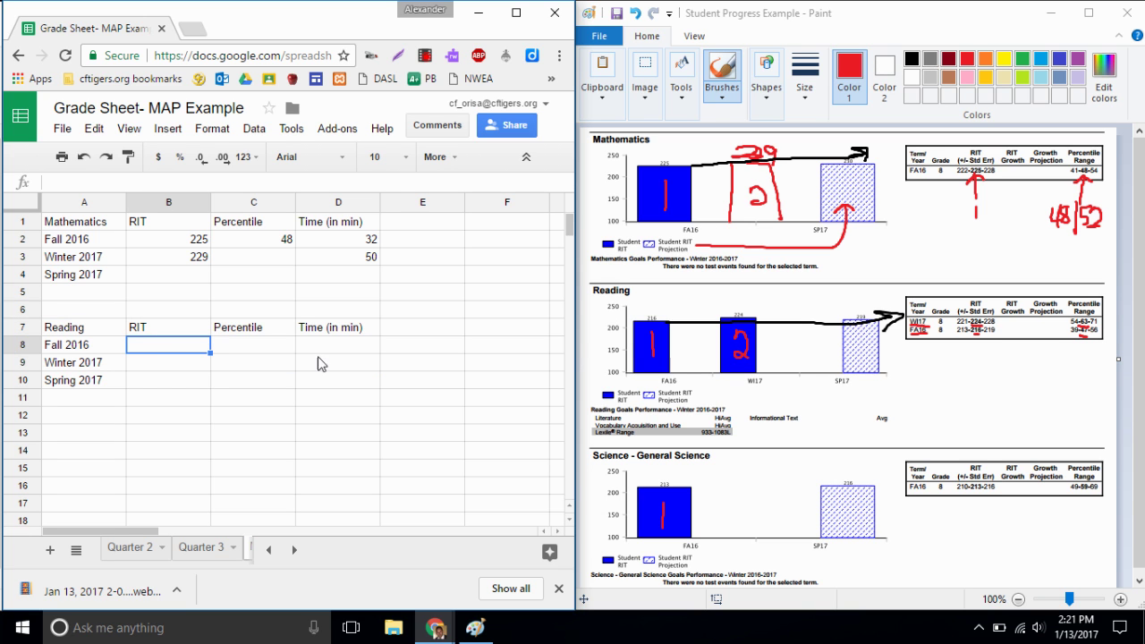
click(653, 319)
click(146, 347)
text(216)
key(Return)
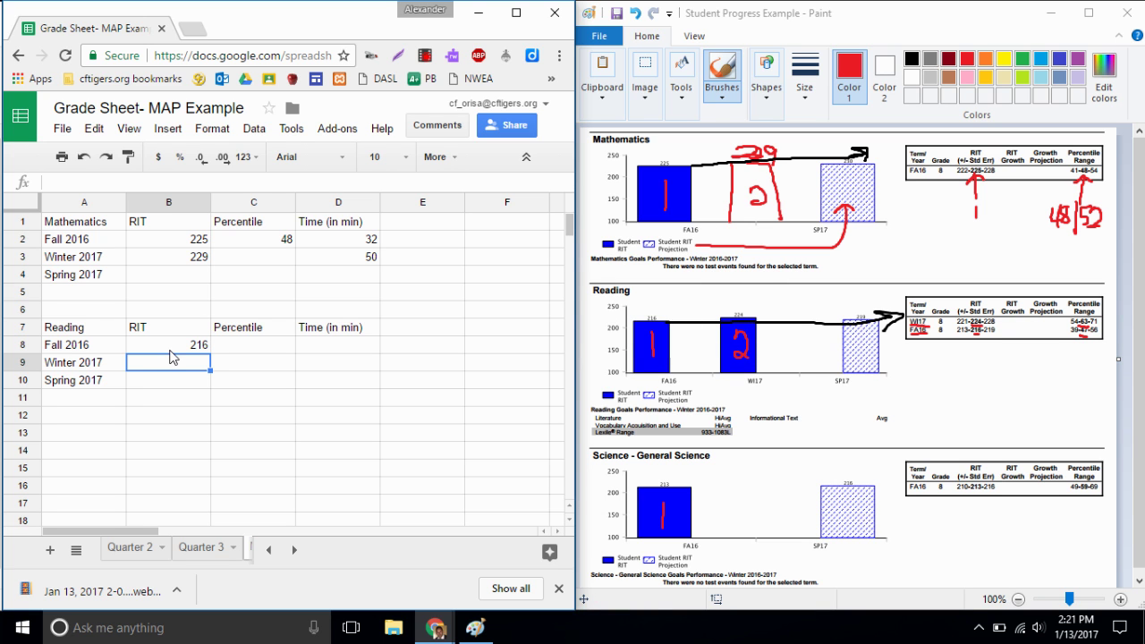
text(224)
key(Return)
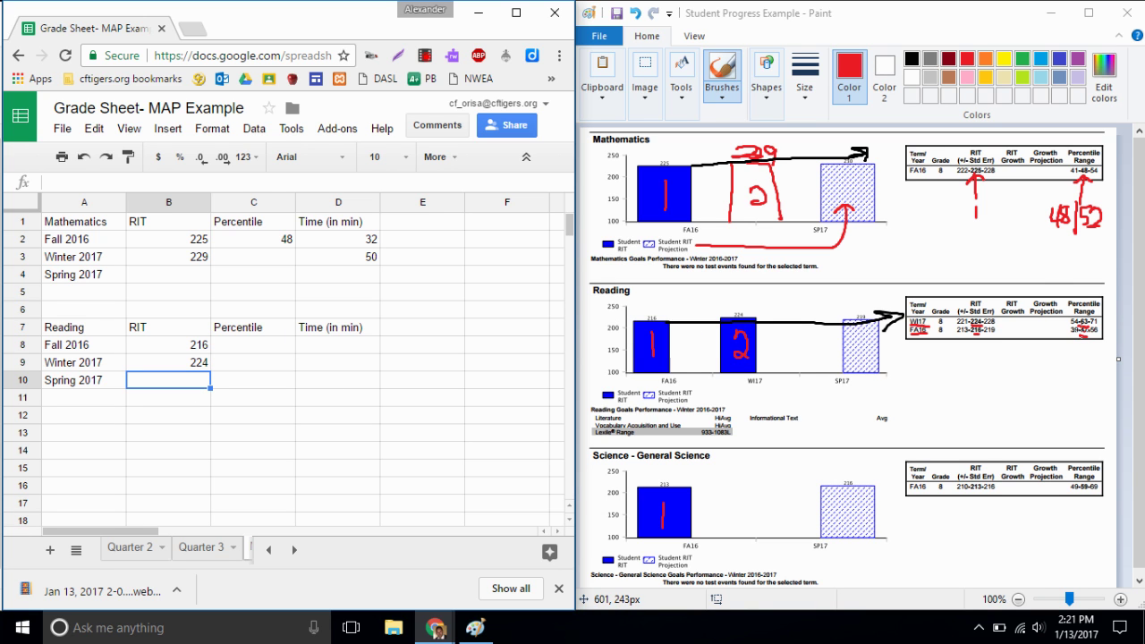
Step: Enter the Reading percentiles: 47 for Fall 2016 and 63 for Winter 2017
click(231, 346)
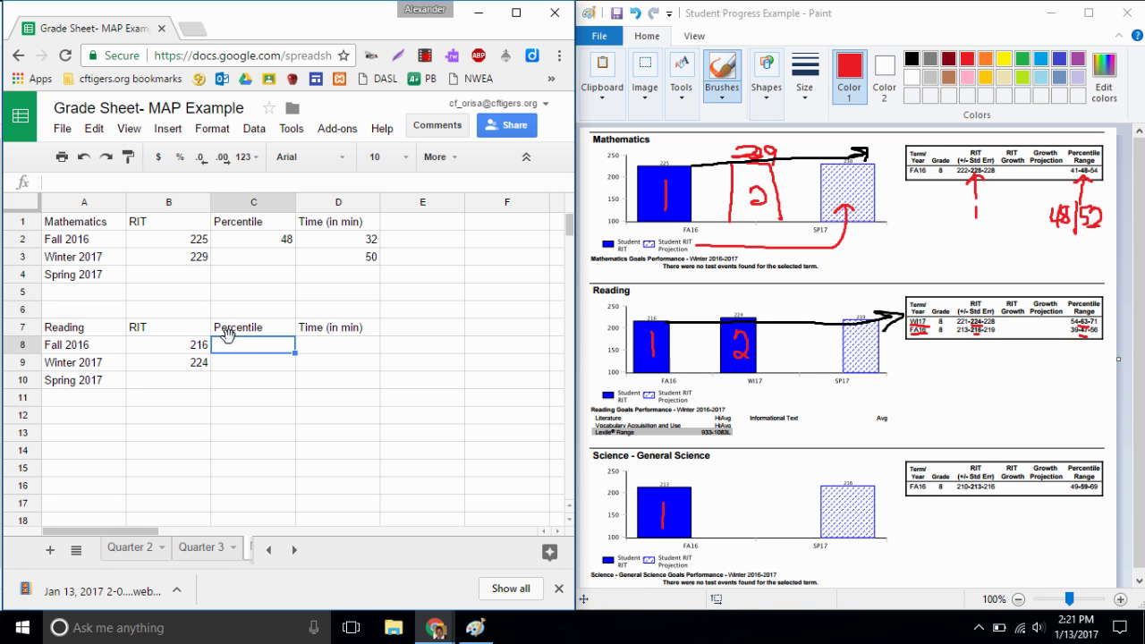
text(47)
key(Return)
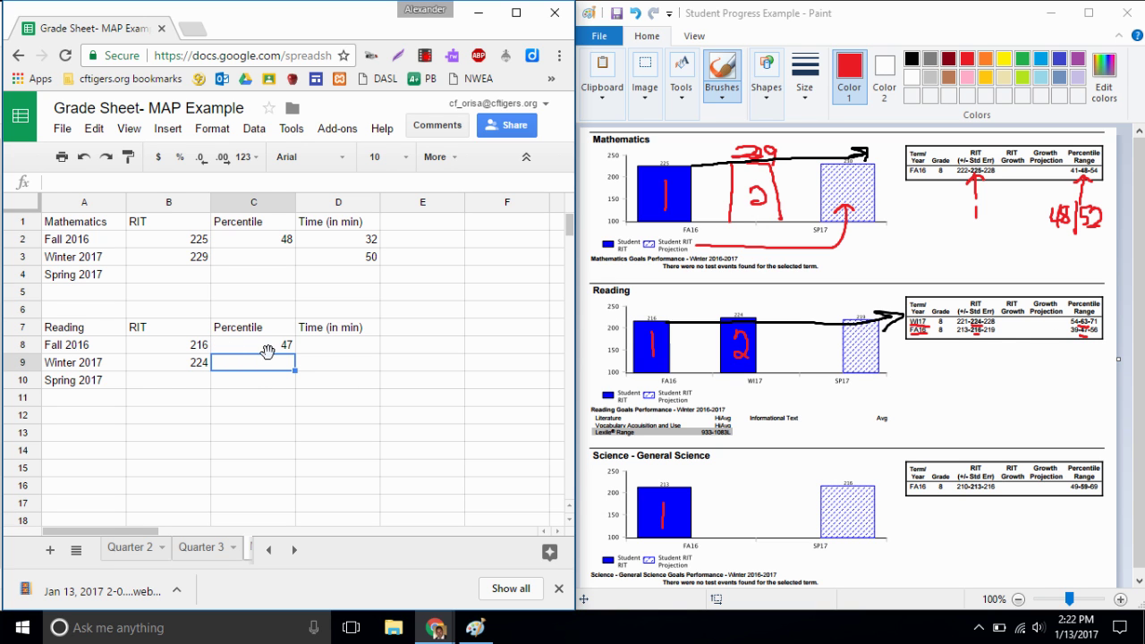
text(63)
Step: Enter the Reading test times: 50 minutes for Fall 2016 and 55 minutes for Winter 2017
click(333, 353)
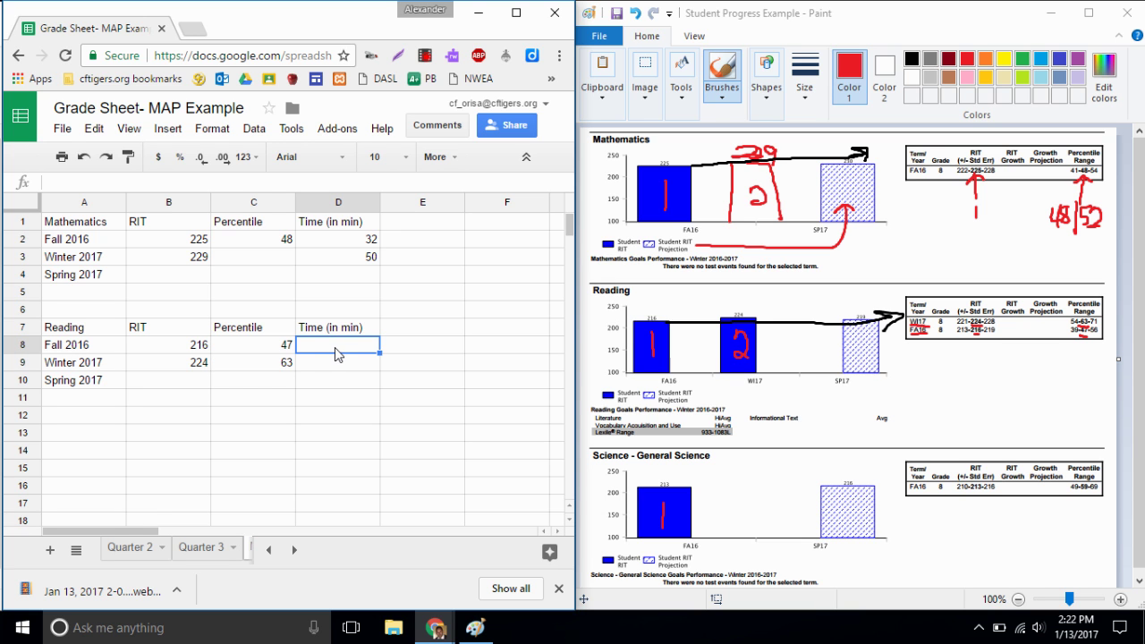
text(50)
click(335, 371)
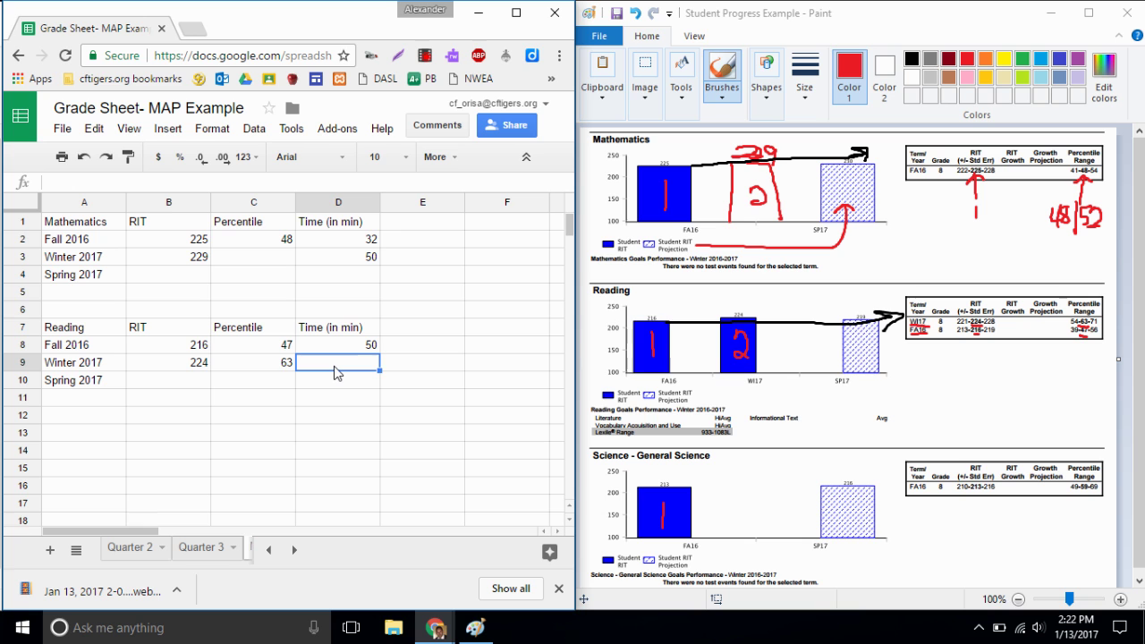
text(55)
click(340, 391)
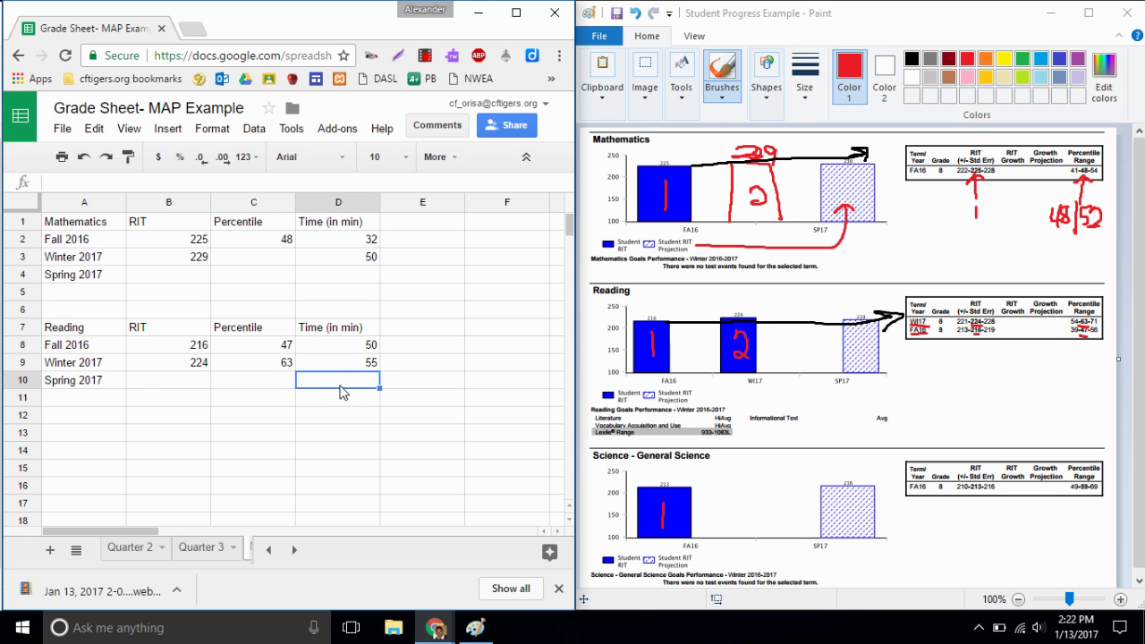
Step: Paste another copy of the Mathematics table starting at A13
click(62, 436)
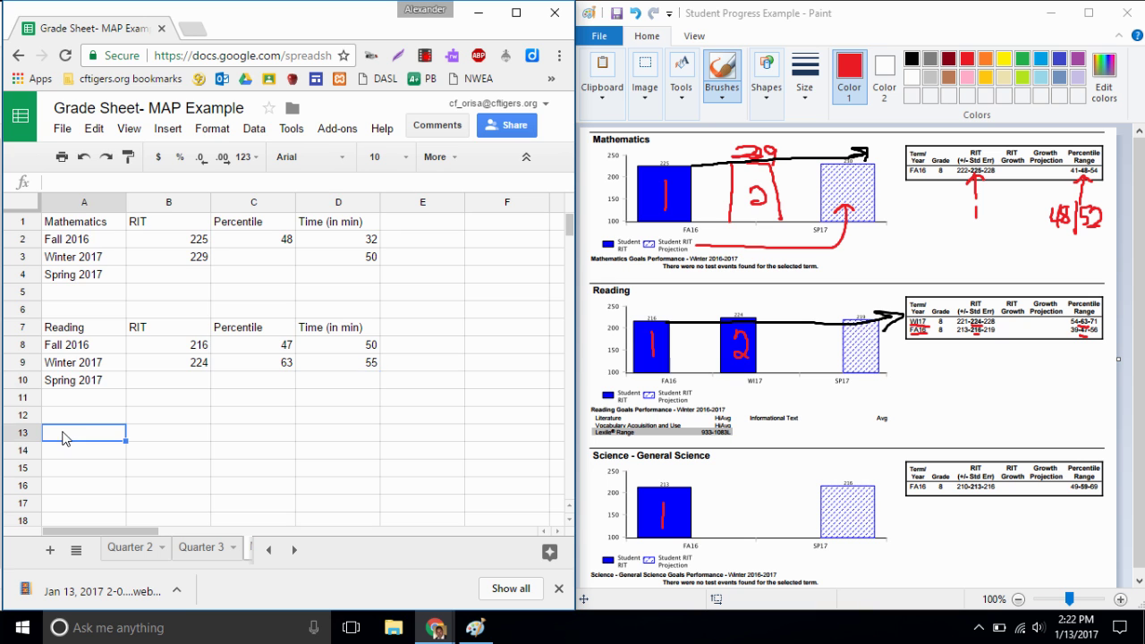
right_click(63, 436)
click(97, 167)
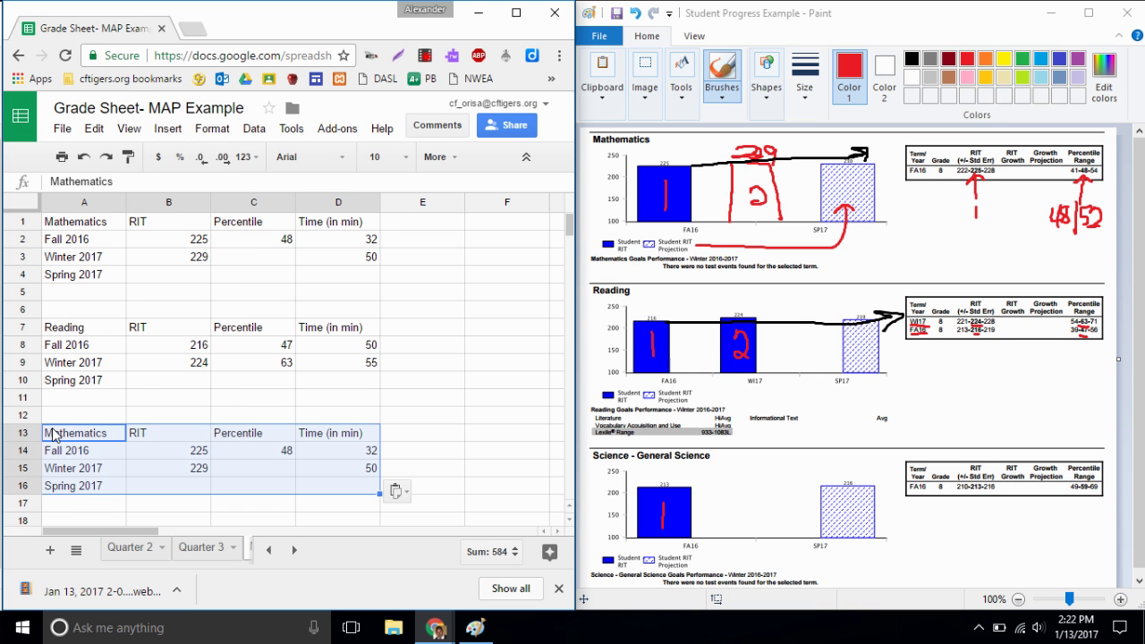
Step: Rename the table heading in A13 to "Science" and clear its copied scores in B14:D15
text(Scien)
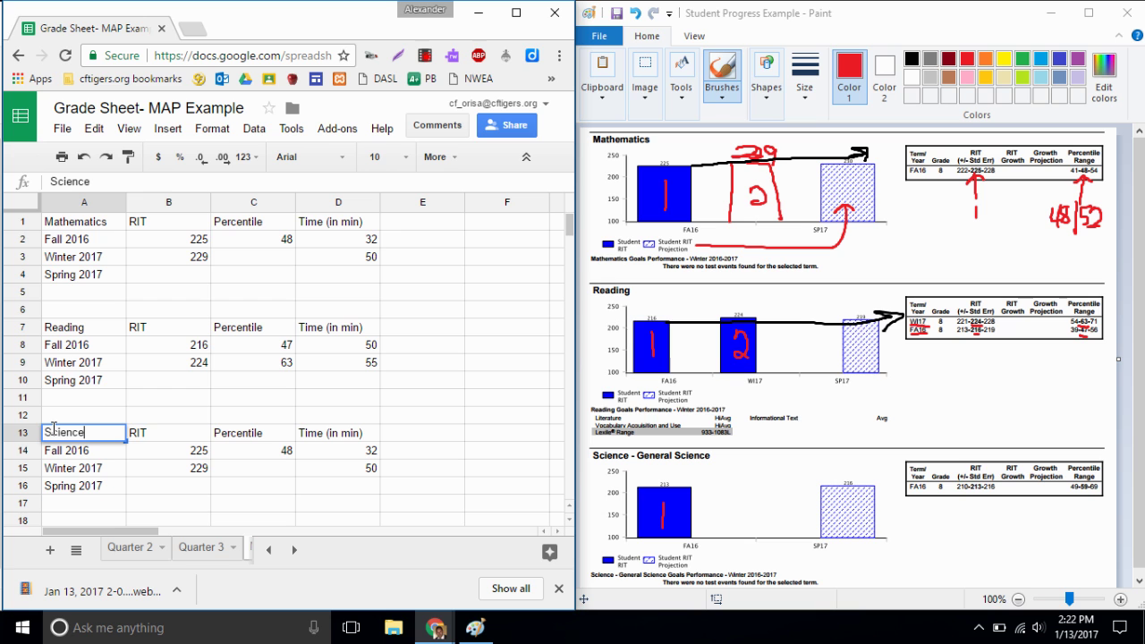
text(ce)
drag(141, 457, 350, 472)
key(Delete)
Step: Enter the Science Fall 2016 scores: RIT 213 and percentile 59
click(190, 469)
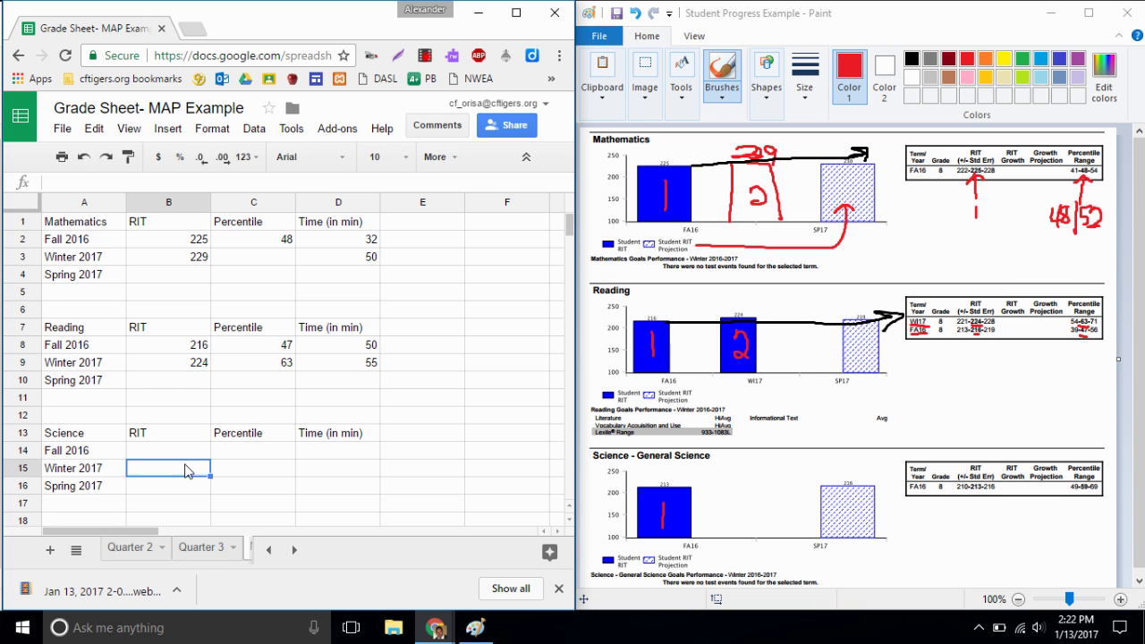
click(187, 453)
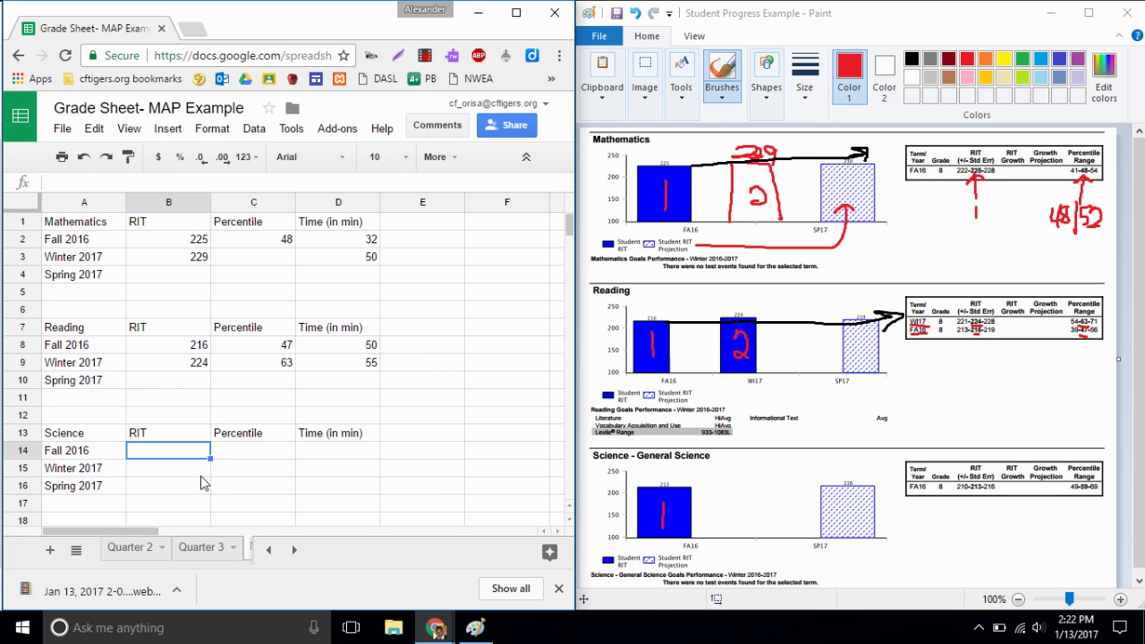
text(213)
click(224, 456)
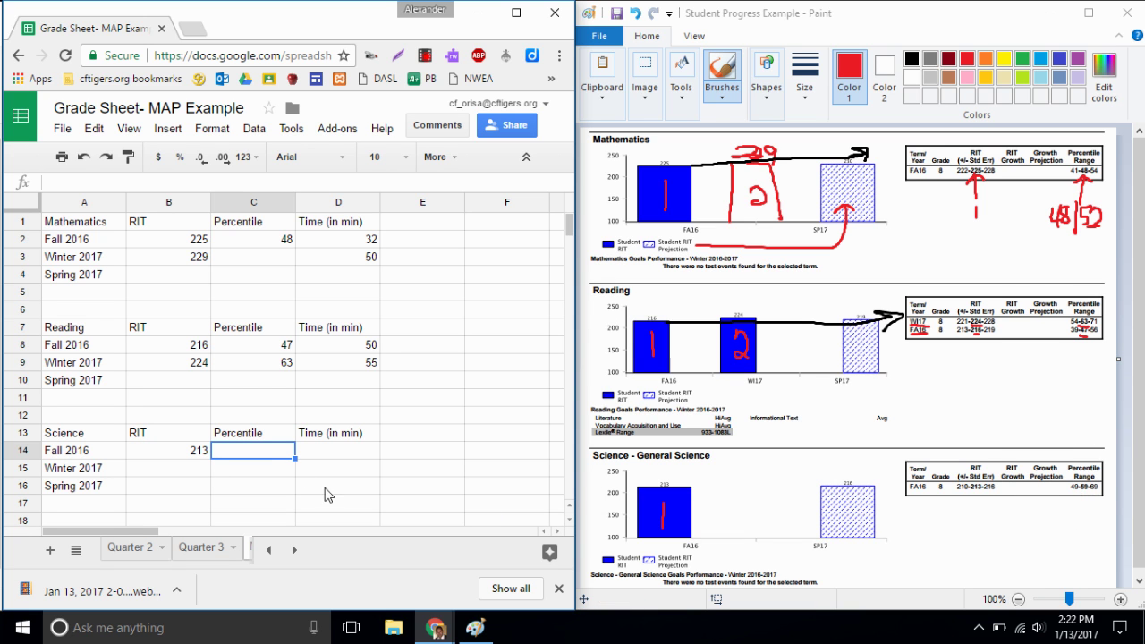
text(59)
click(319, 458)
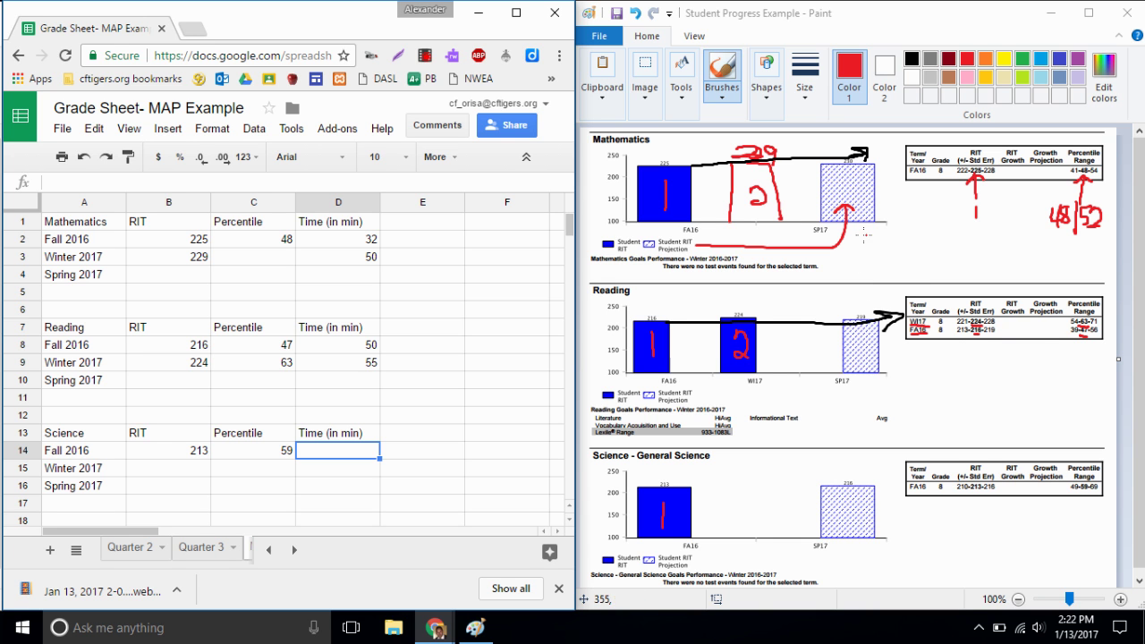
Step: Maximize the spreadsheet window and review the grade charts on the Quarter 3 sheet, returning to MAP Scores
click(516, 13)
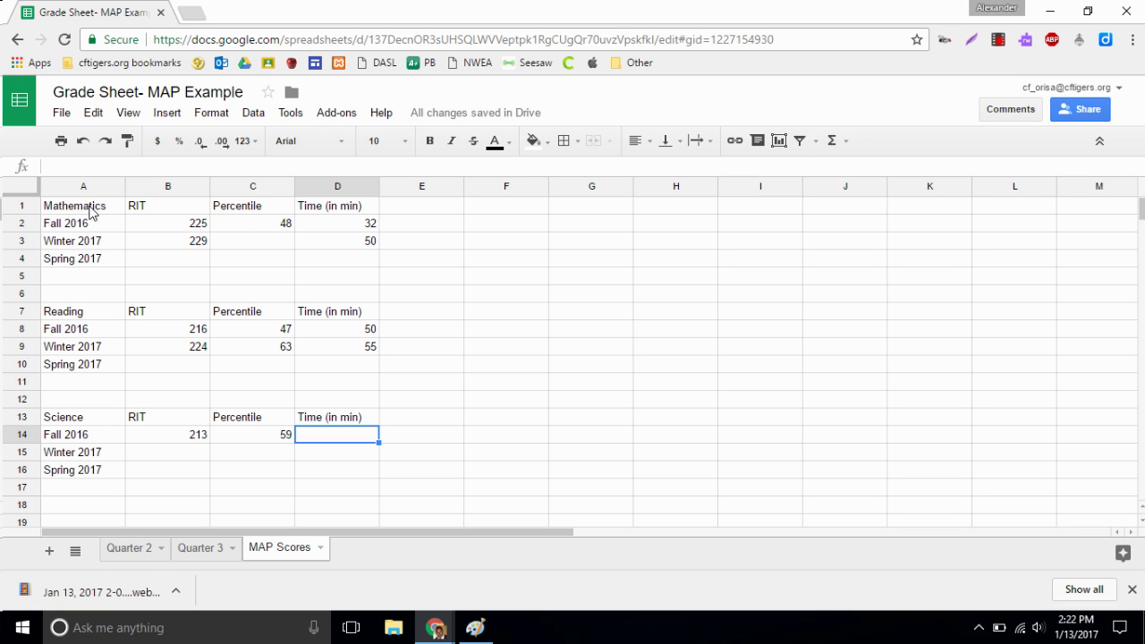
click(220, 549)
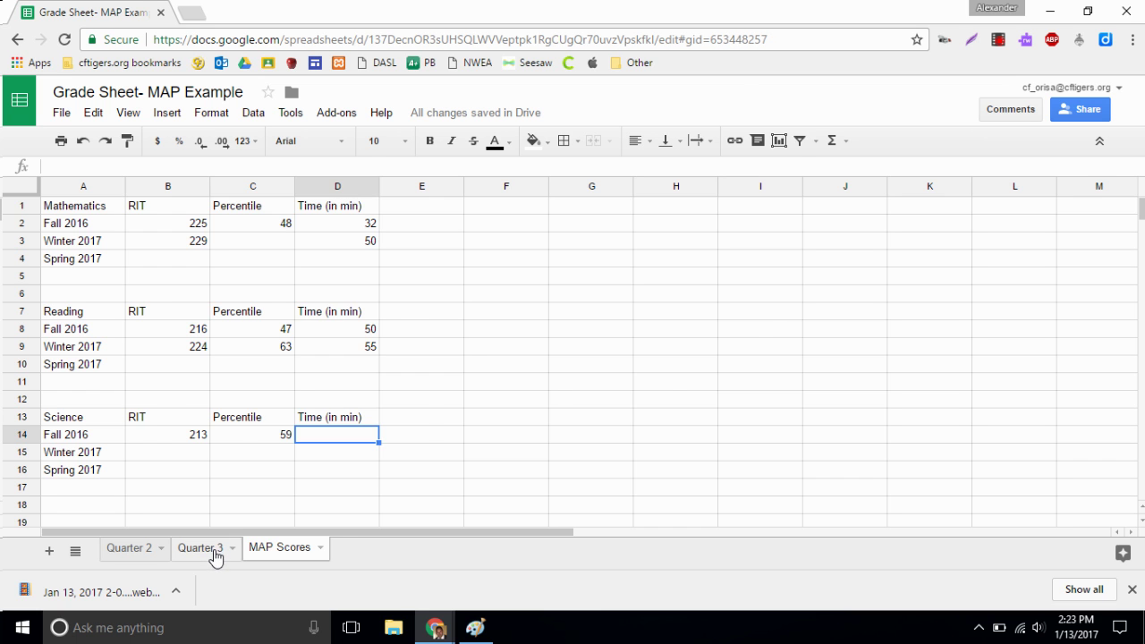
scroll(295, 380, down, 2)
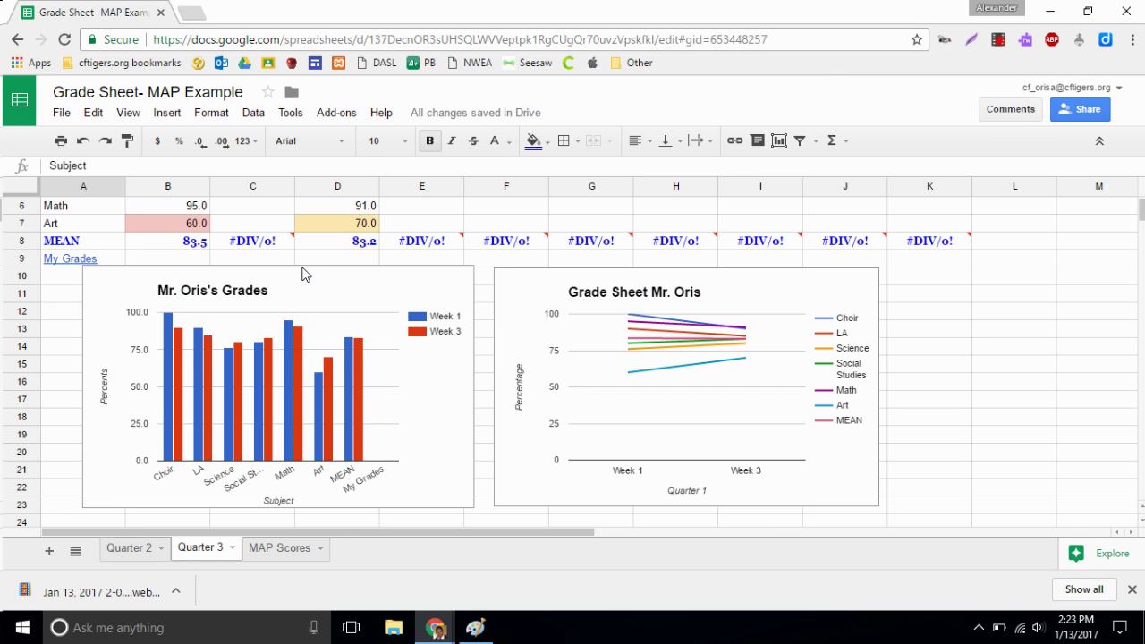
click(312, 288)
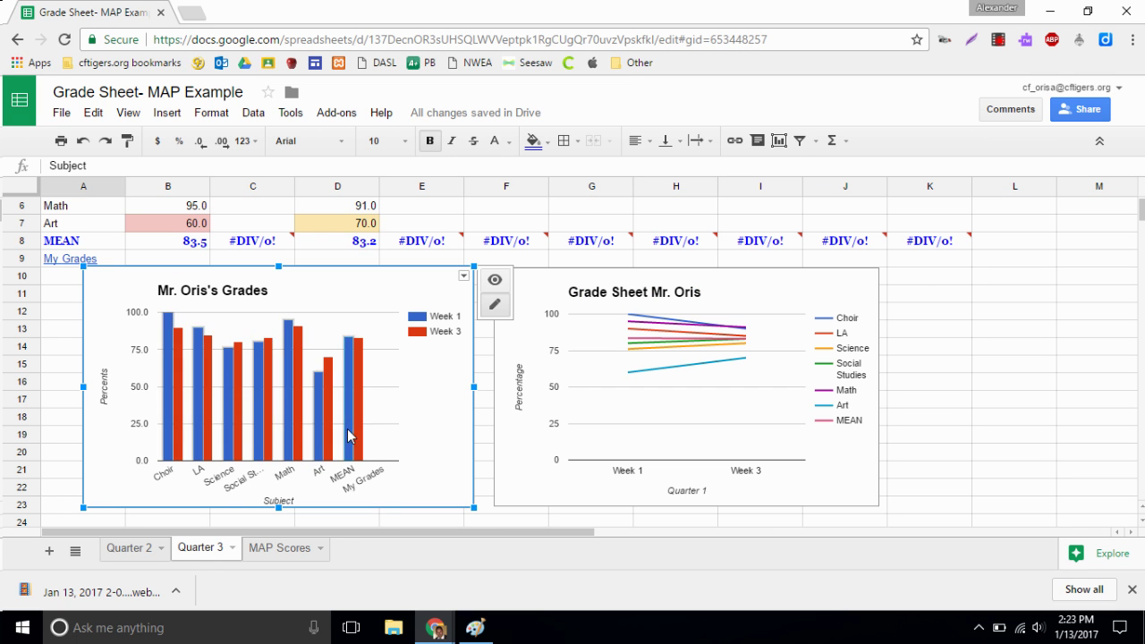
click(267, 548)
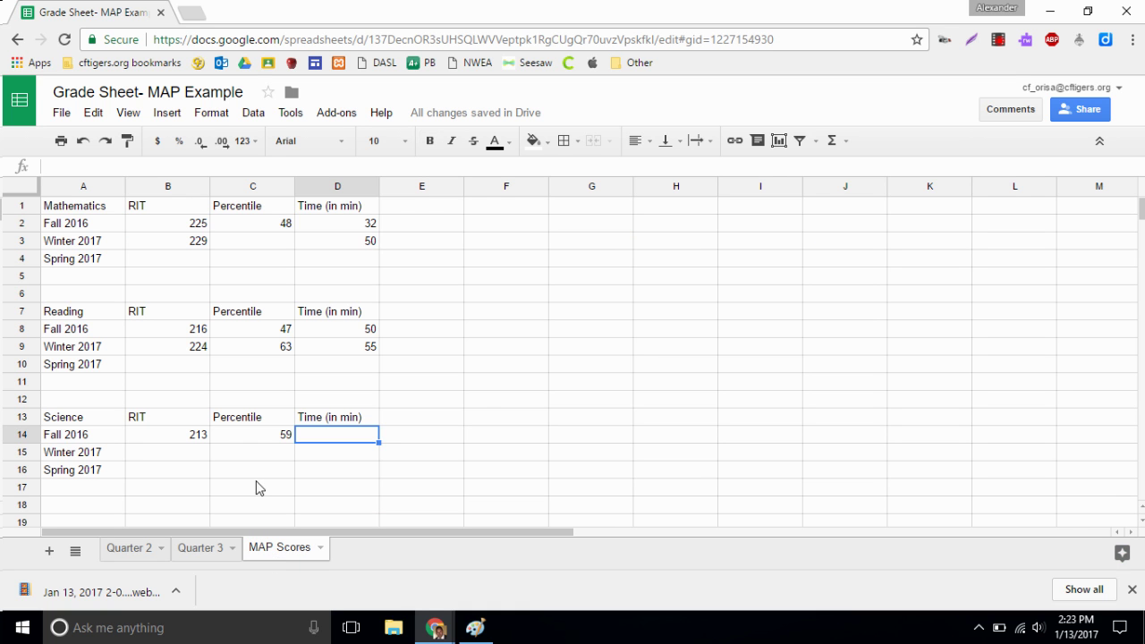
Step: Start a chart from the Mathematics table A1:D4, using the recommended grouped column chart
drag(76, 208, 322, 262)
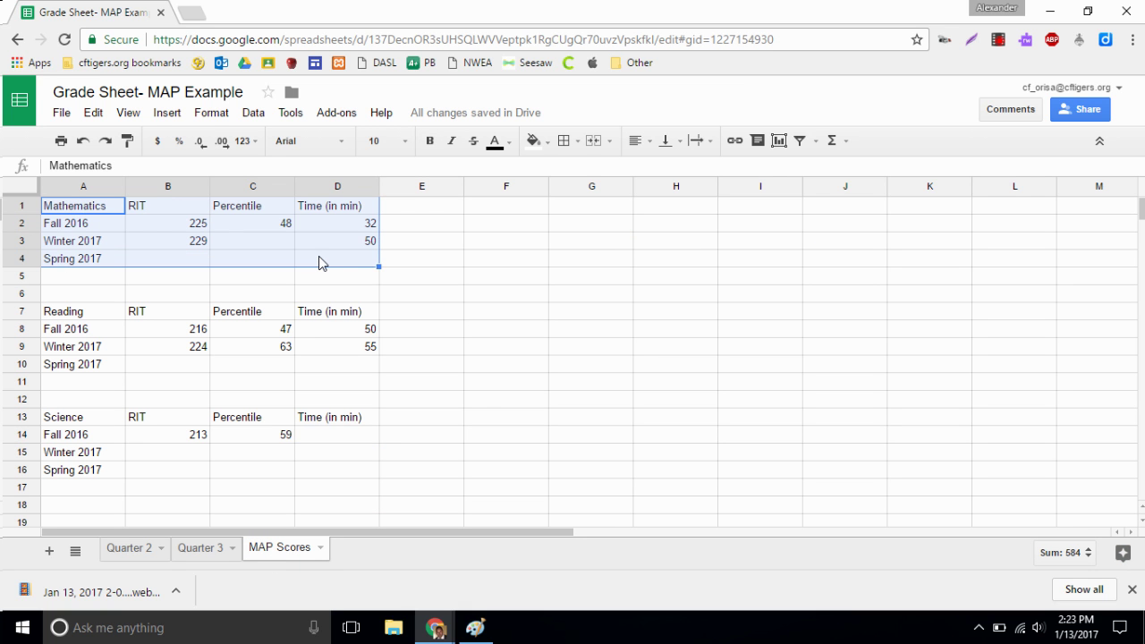
click(161, 119)
click(208, 459)
click(208, 459)
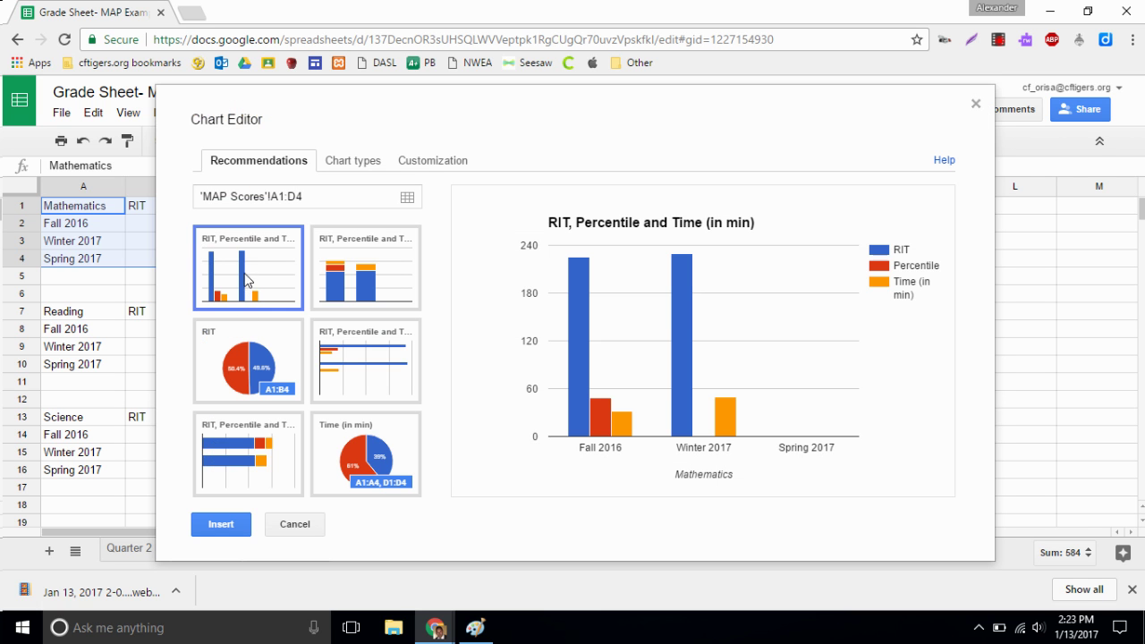
click(251, 278)
Step: Check the chart preview's bars and switch the rows and columns so the scores are grouped by measure
mouse_move(572, 408)
mouse_move(601, 425)
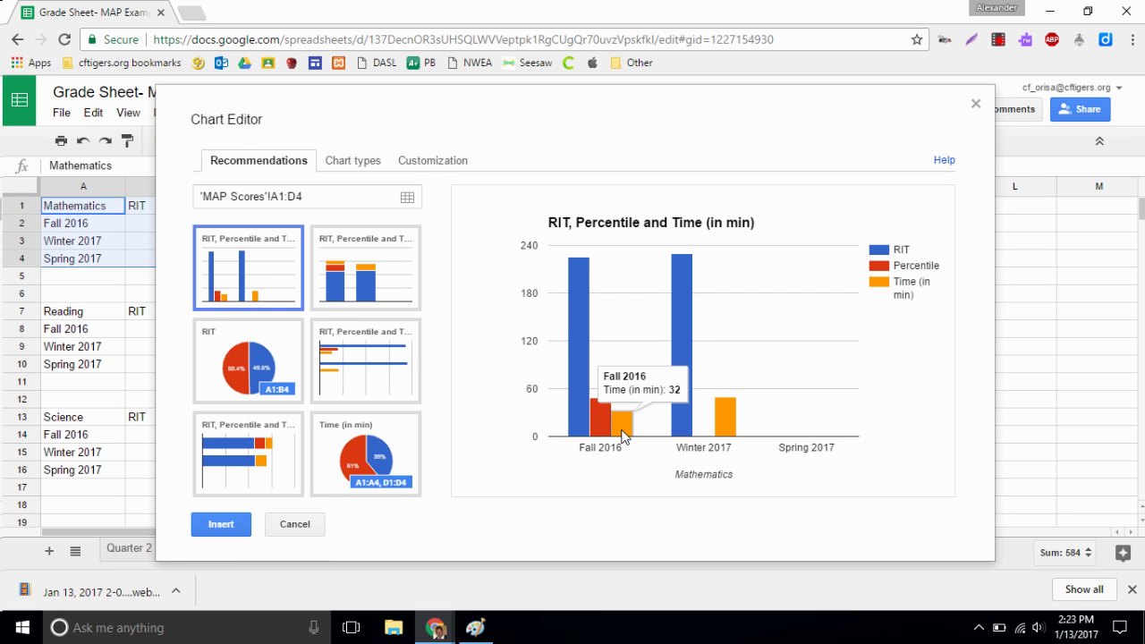
mouse_move(684, 288)
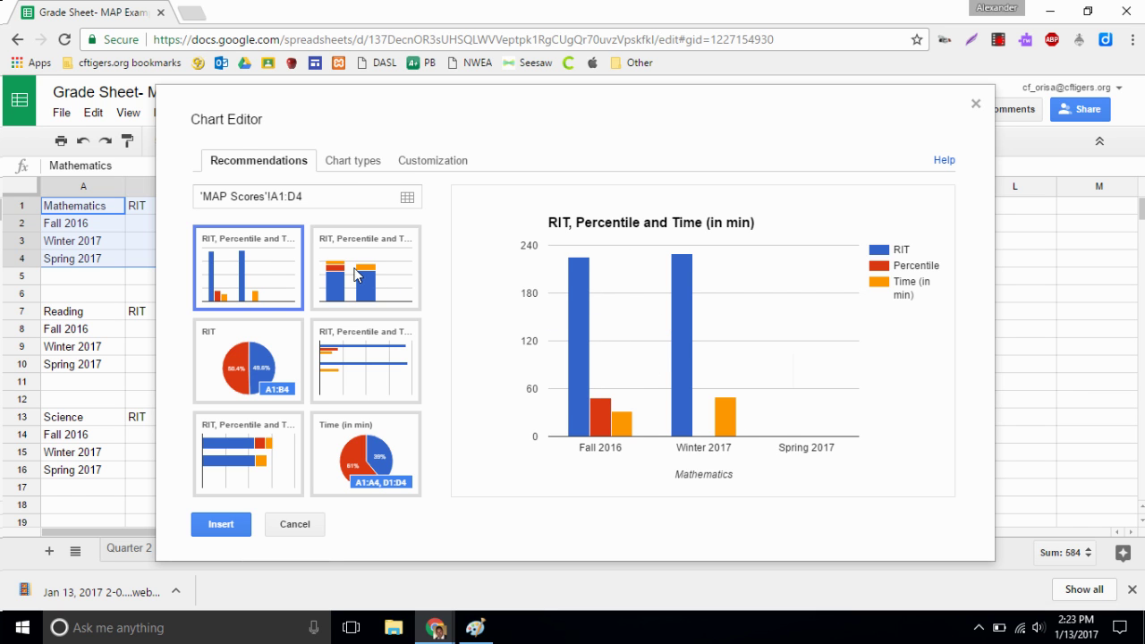
click(350, 165)
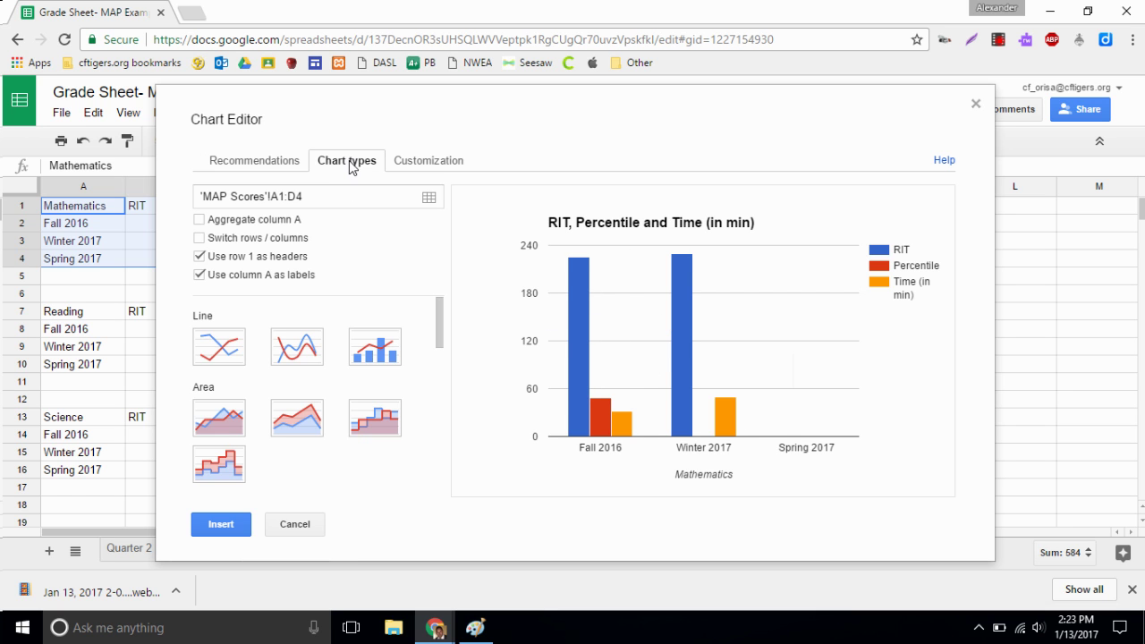
click(198, 238)
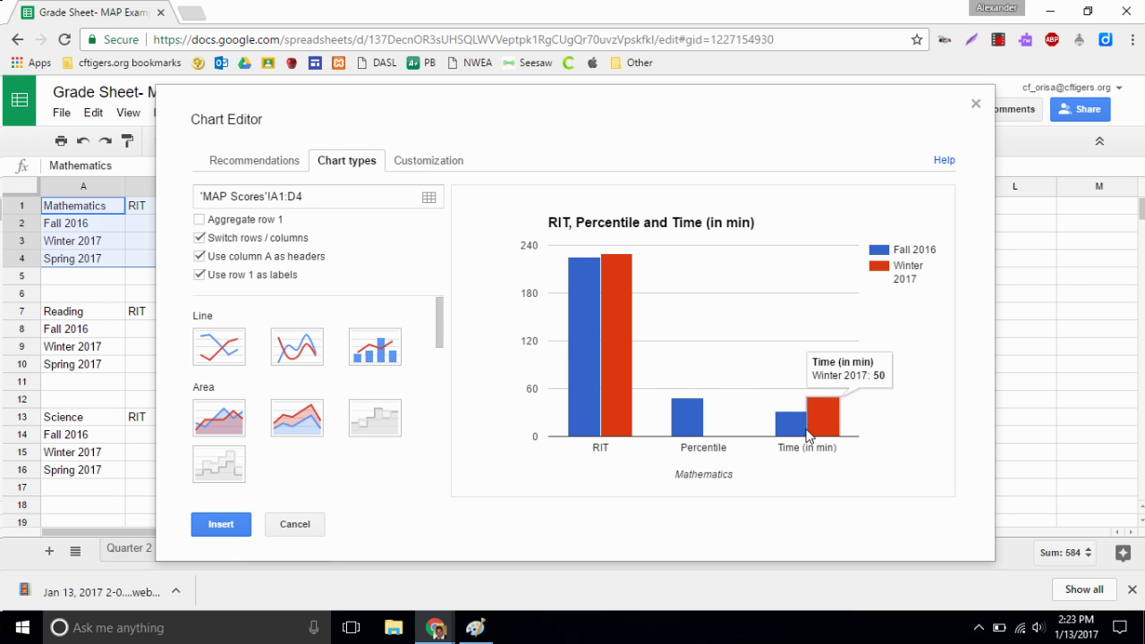
Step: Title the chart "Math MAP Scores" and insert it beside the Mathematics table
click(425, 166)
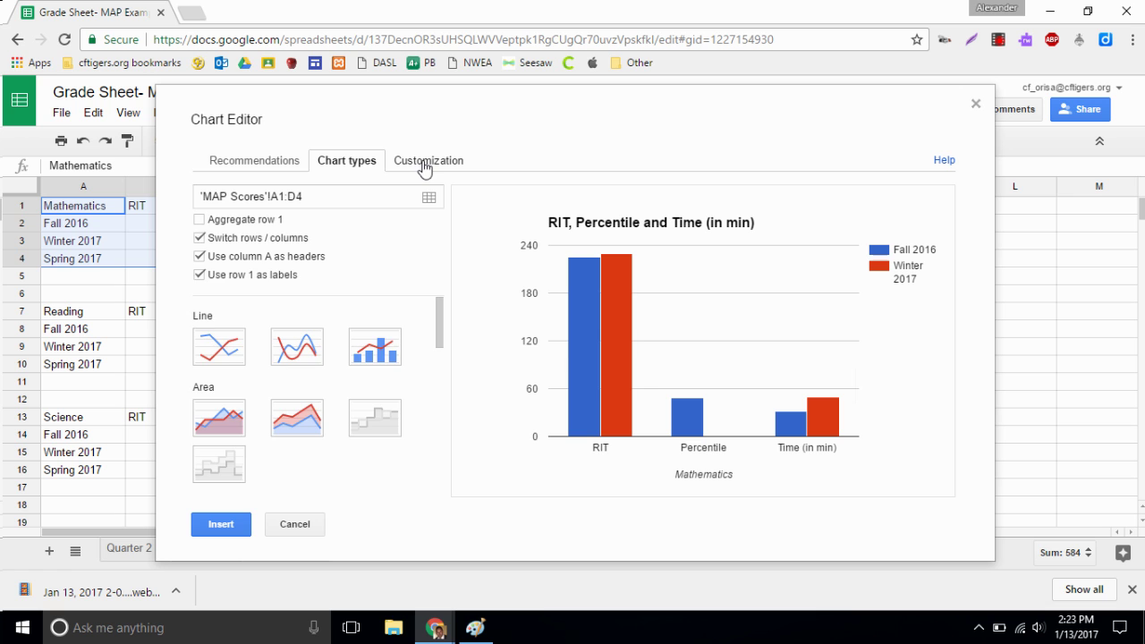
drag(379, 266, 172, 266)
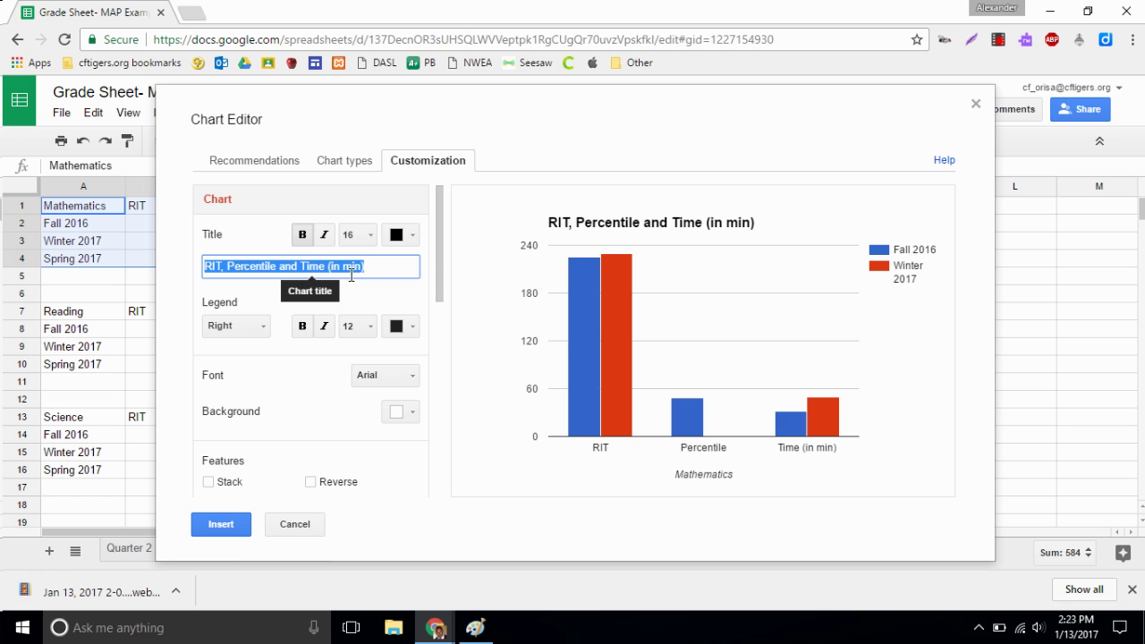
text(Math MAP Scores)
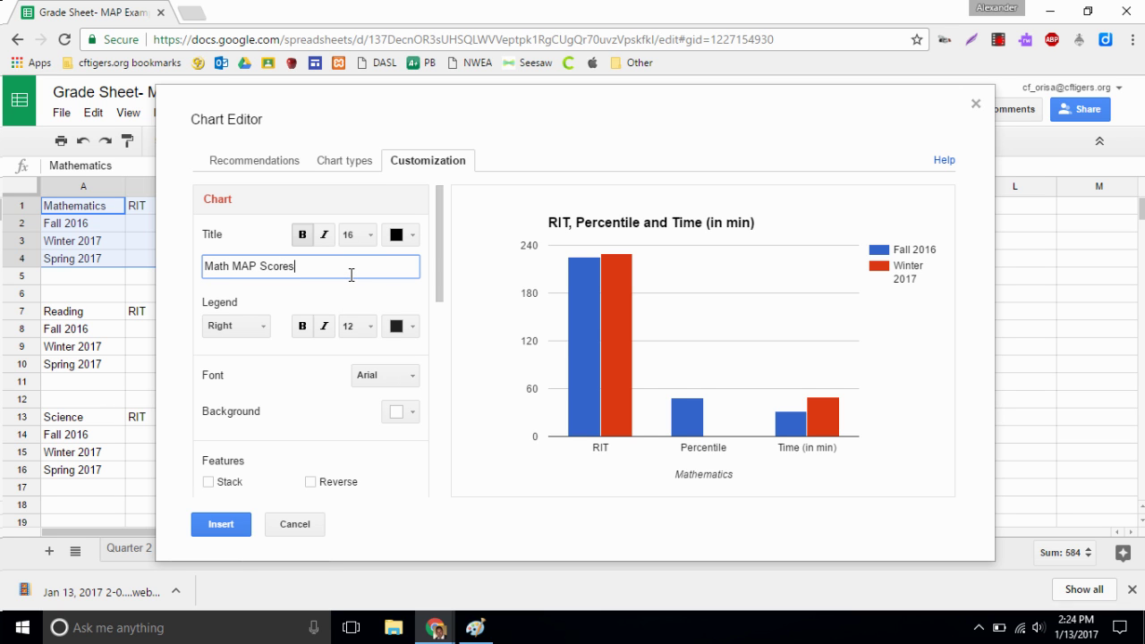
click(232, 528)
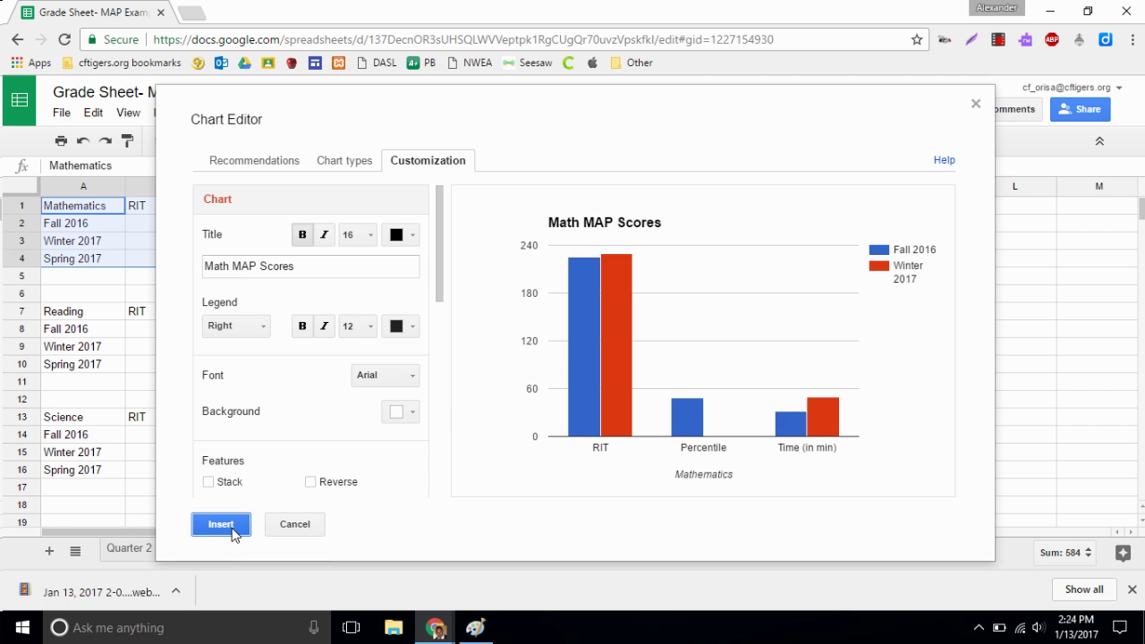
drag(550, 217, 589, 212)
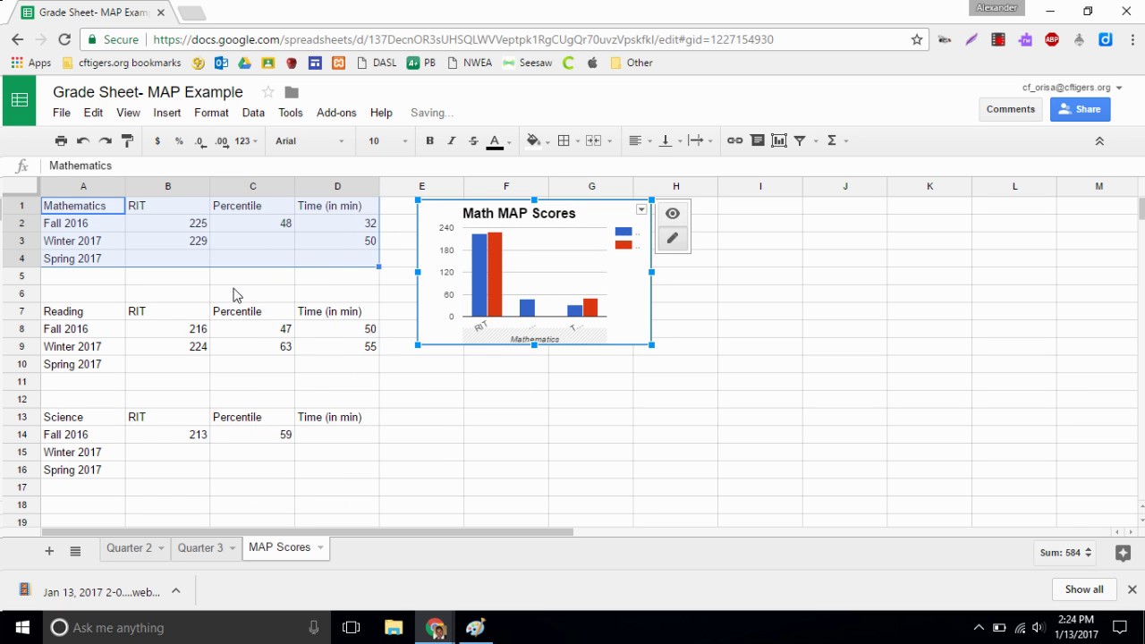
Step: Select the Reading table A7:D10
click(103, 315)
drag(103, 314, 313, 369)
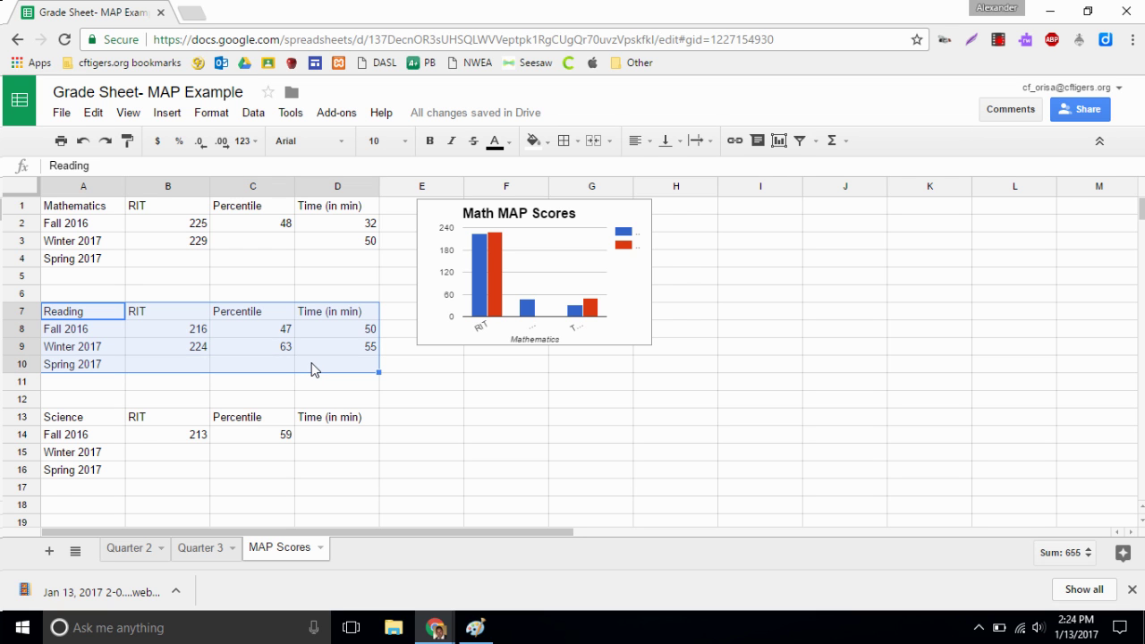